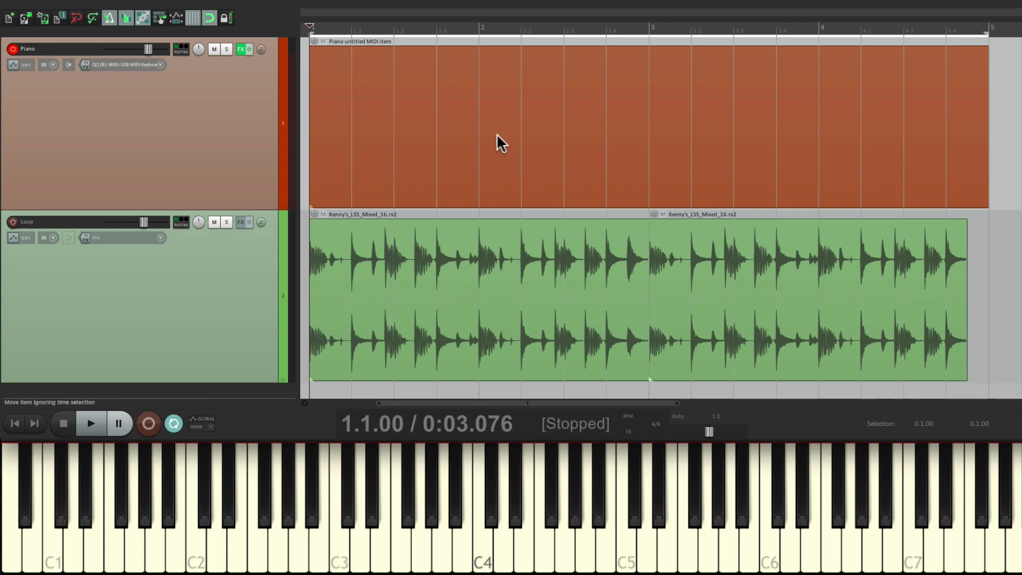
Step: Record a piano arpeggio into the empty Piano MIDI item, spanning bars 1 to 5
left_click(455, 123)
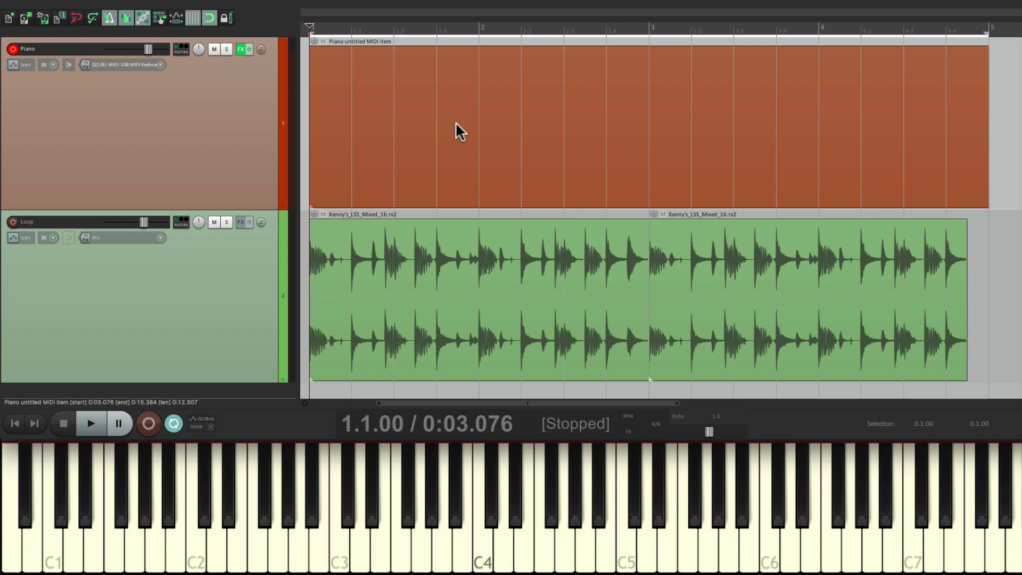
key("ctrl+r")
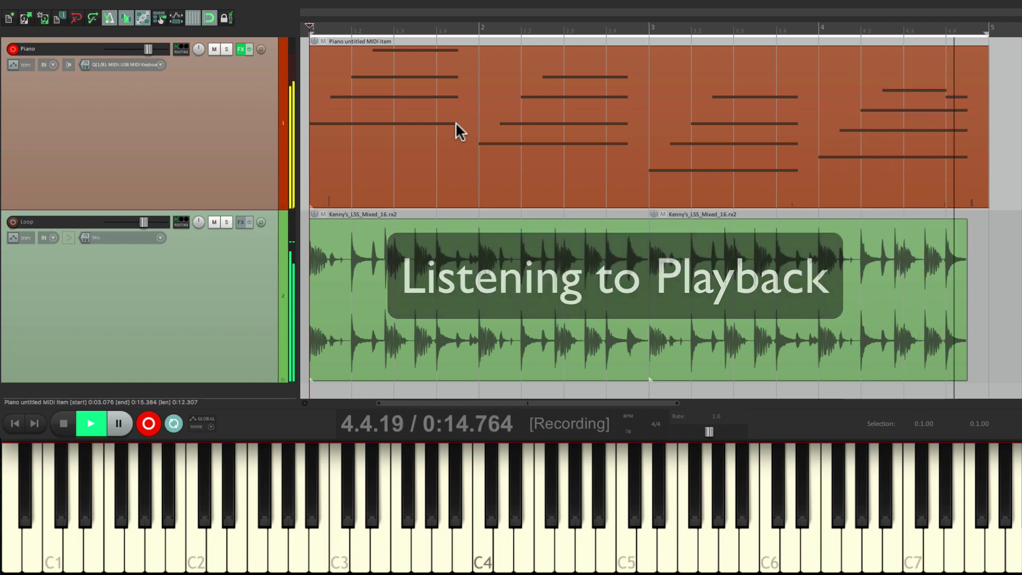
key("space")
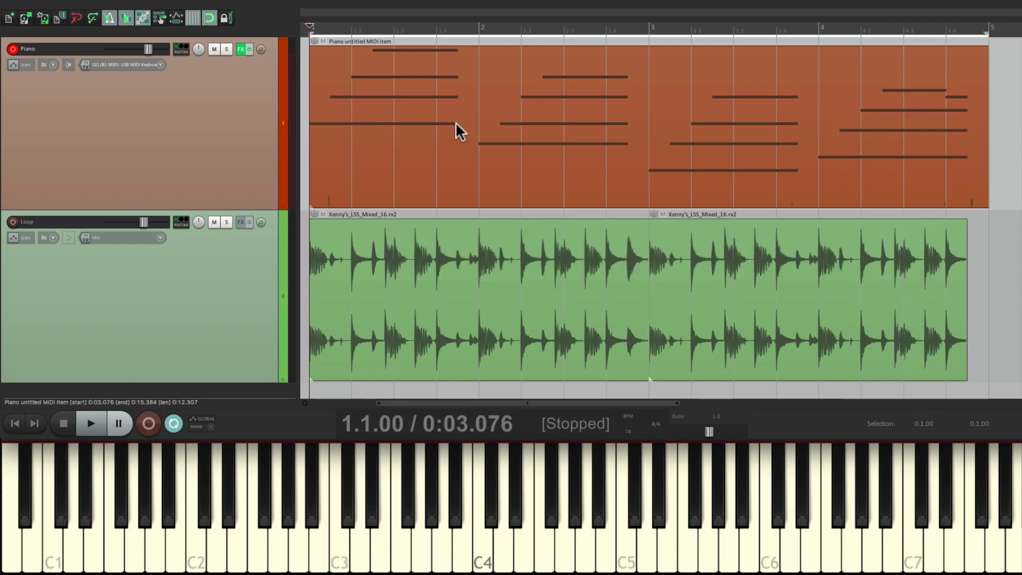
Step: Open the recorded Piano item in the MIDI editor, play the arpeggio, and bring up the View menu
double_click(432, 98)
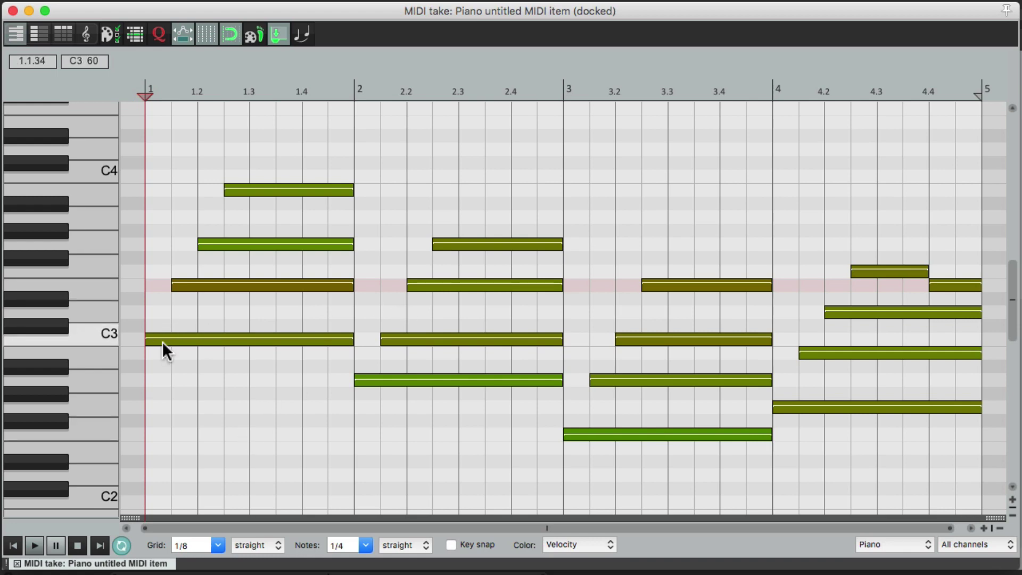
key("space")
right_click(99, 78)
mouse_move(105, 144)
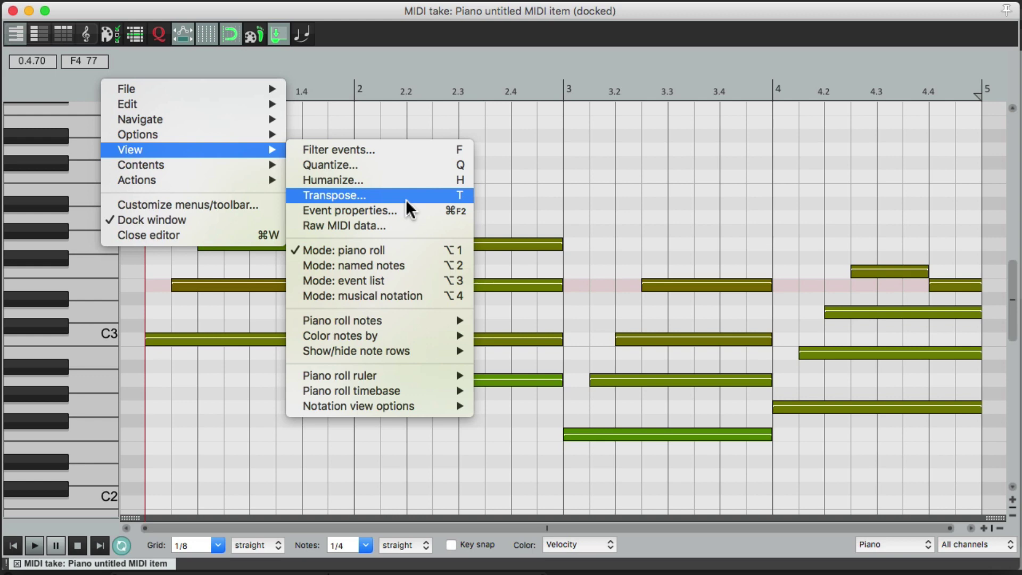
Step: In Transpose MIDI, keep All notes and preview the arpeggio shifted up 2 semitones
left_click(448, 196)
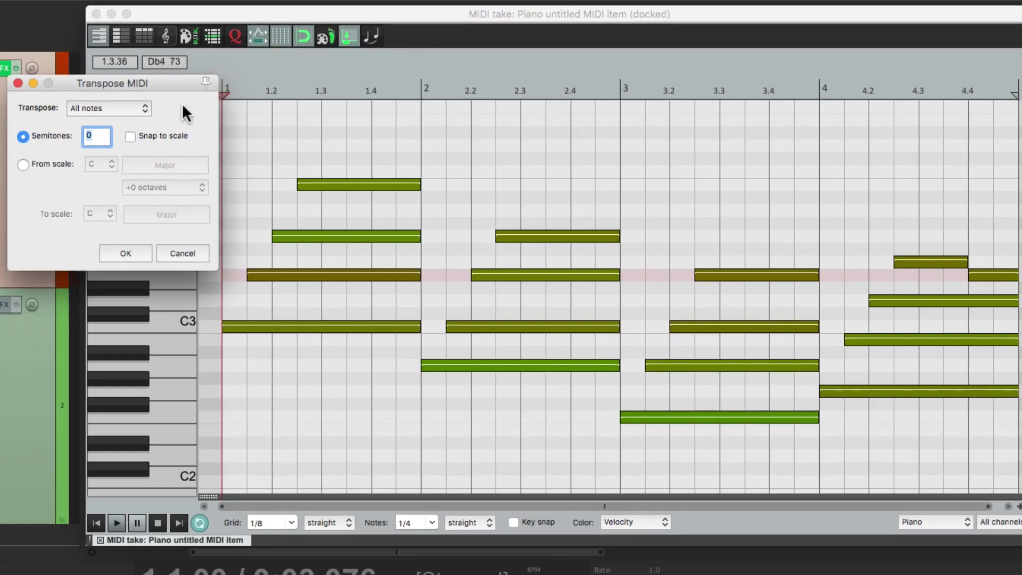
left_click(136, 106)
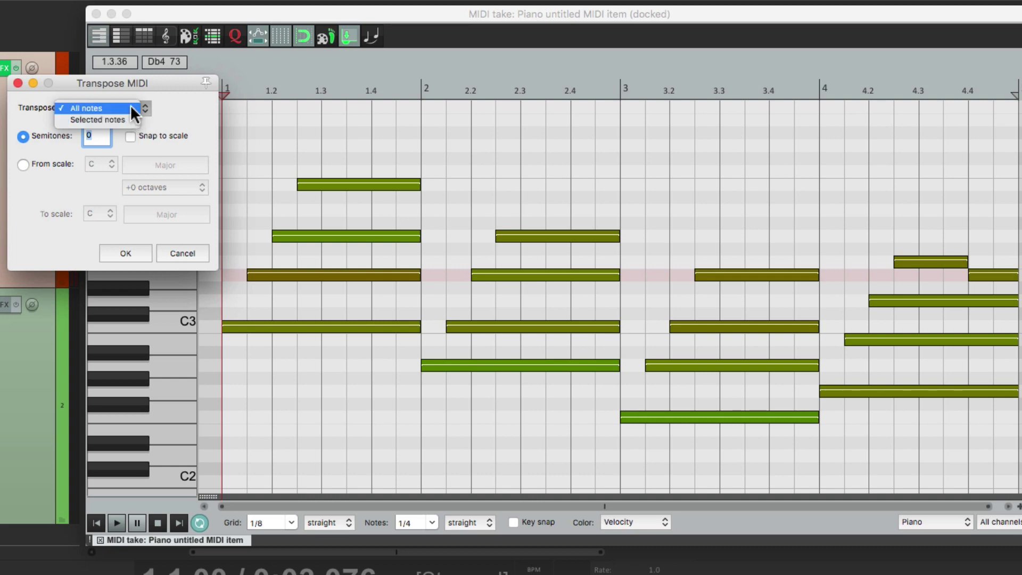
left_click(132, 108)
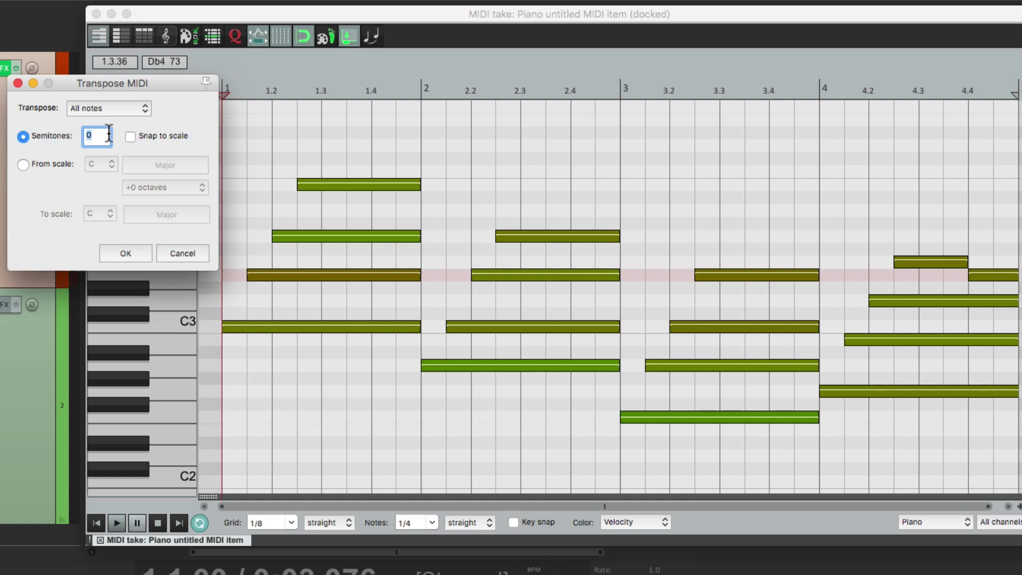
type("2")
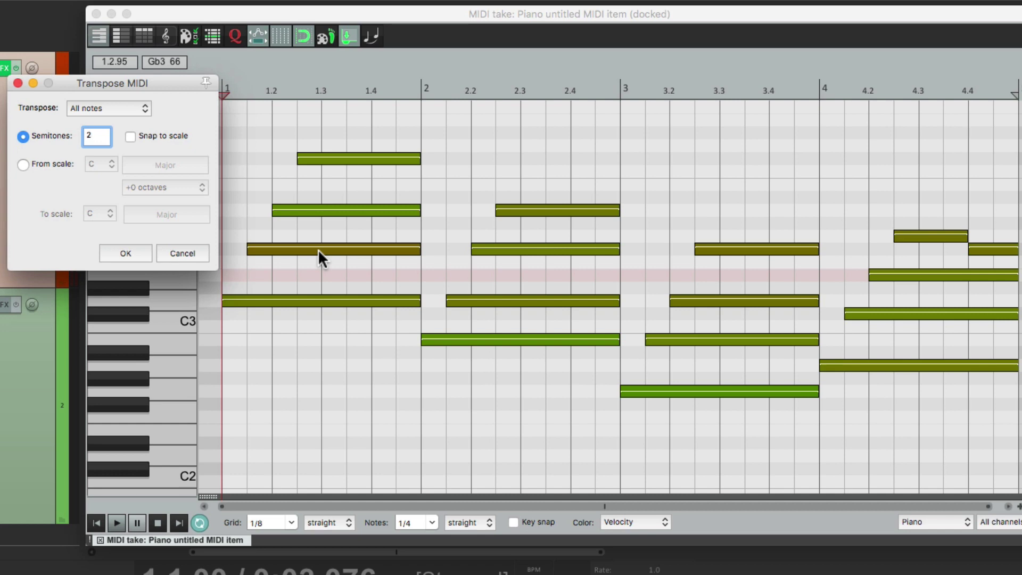
key("space")
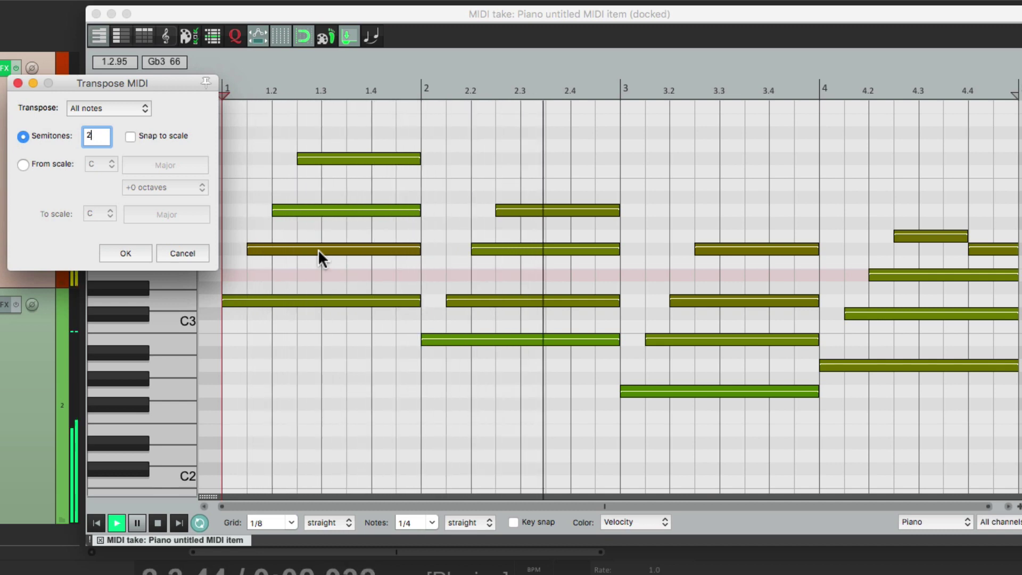
key("space")
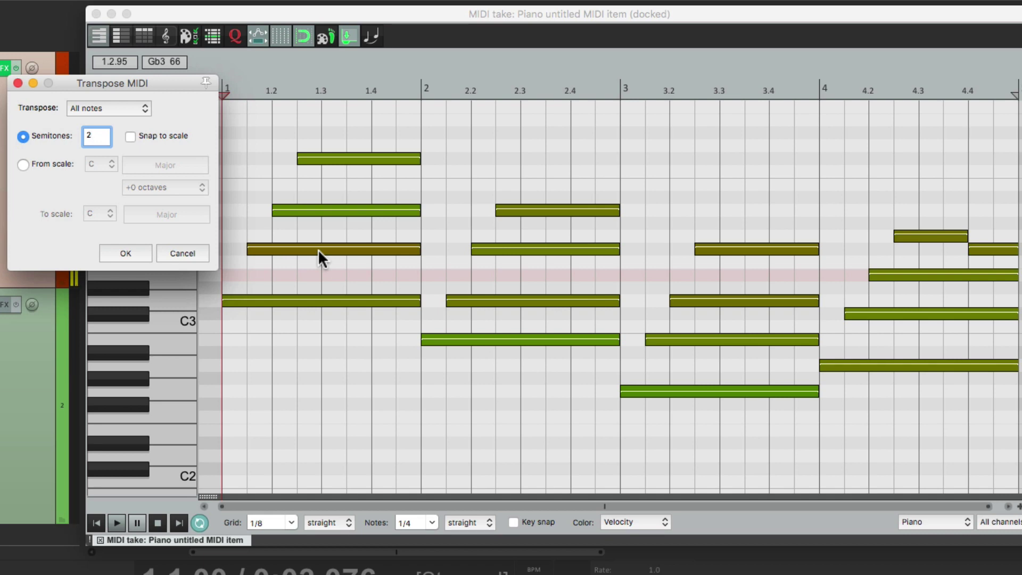
Step: Change the Semitones shift to 3 and play the arpeggio raised 3 semitones
key("BackSpace")
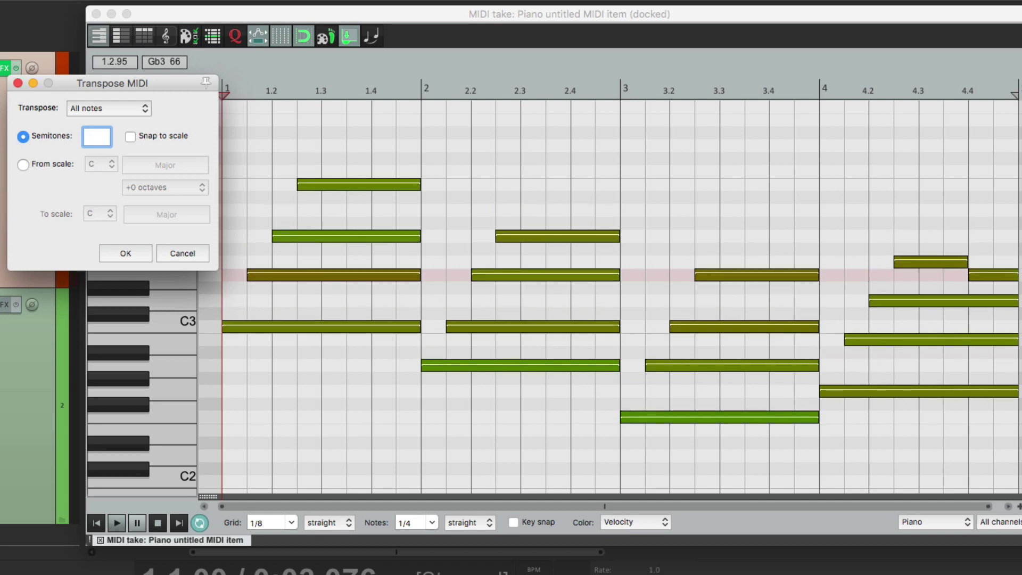
type("3")
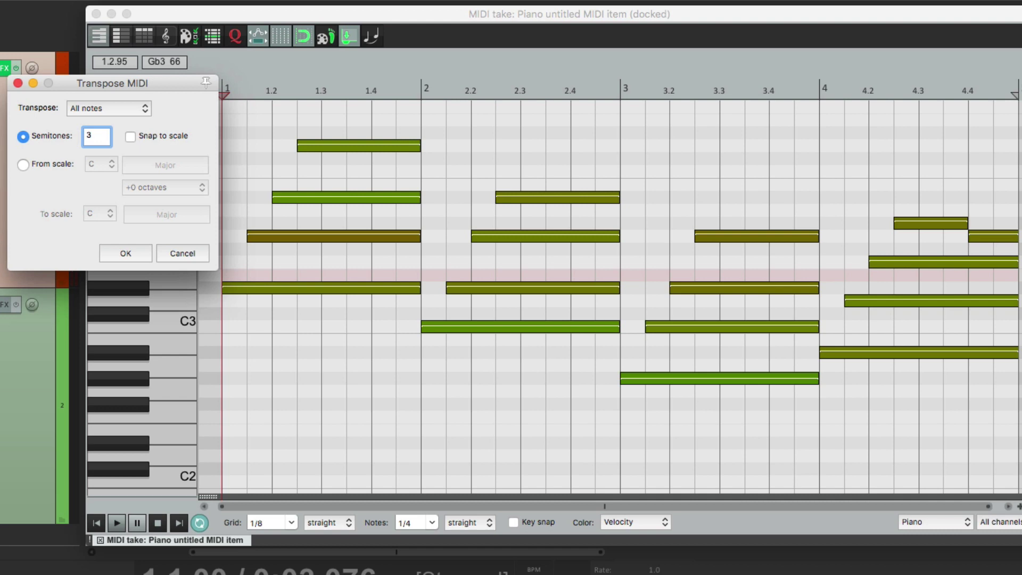
key("space")
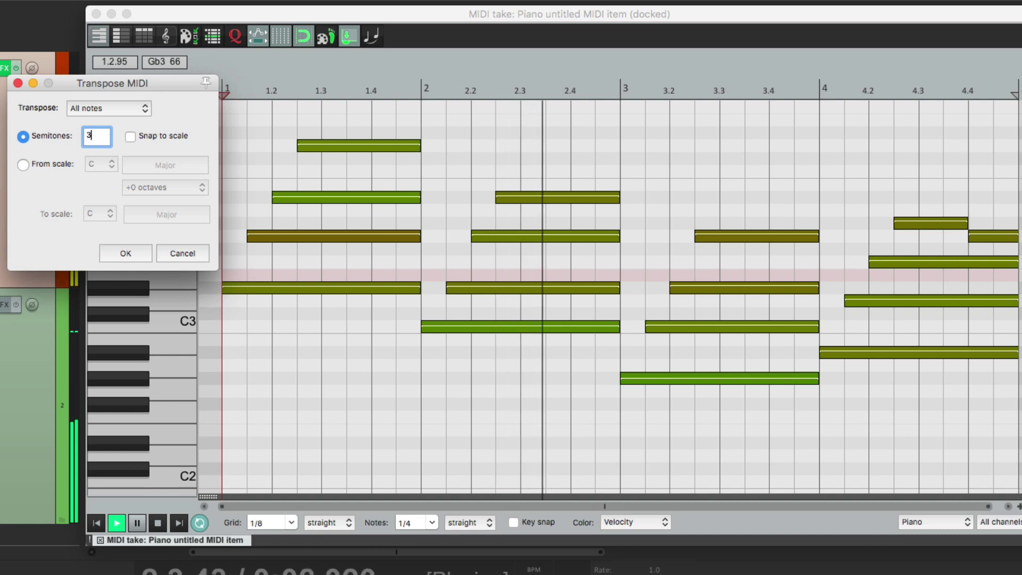
key("space")
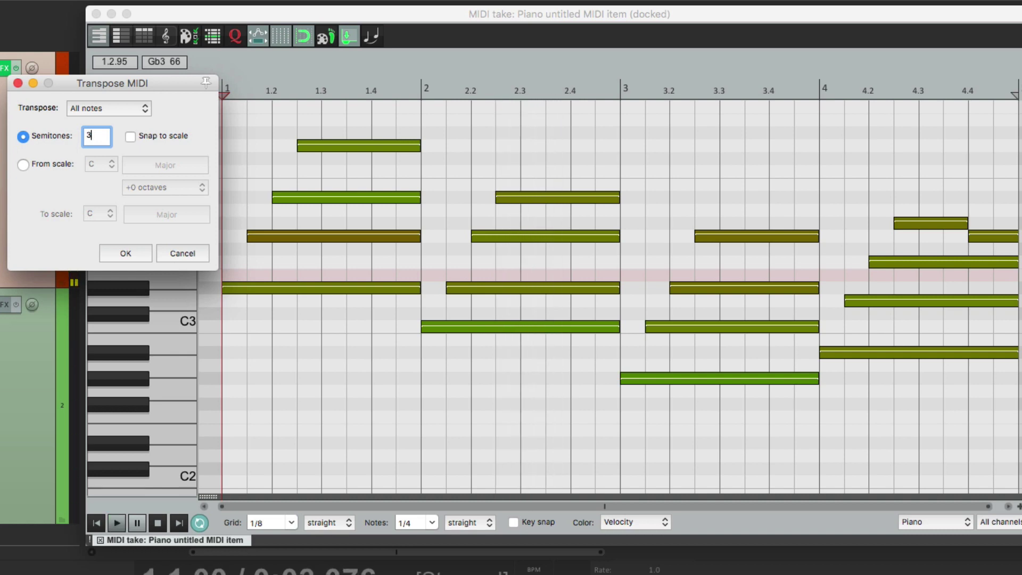
Step: Change the shift to -3 semitones and play the arpeggio lowered 3 semitones
key("BackSpace")
type("-3")
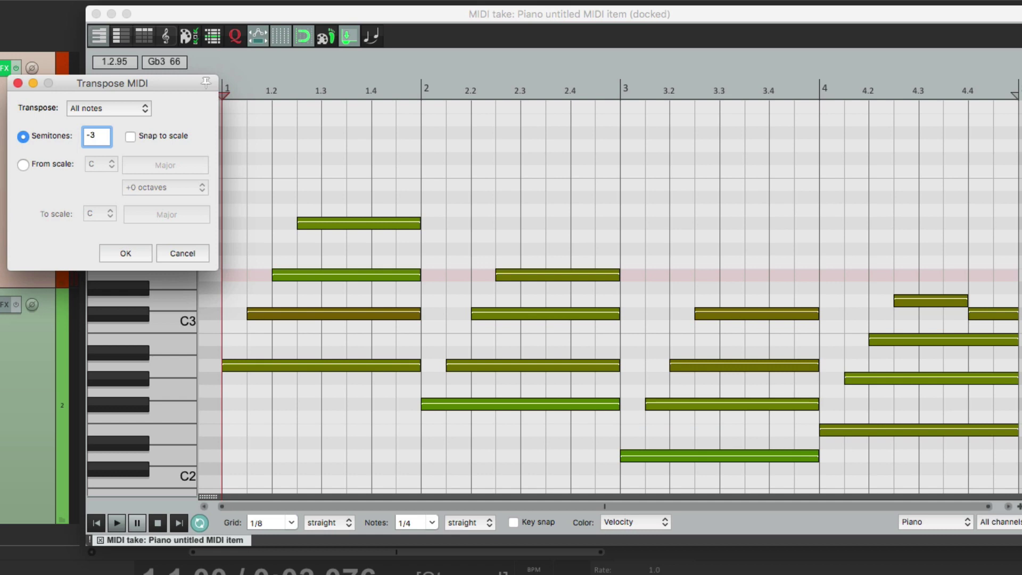
key("space")
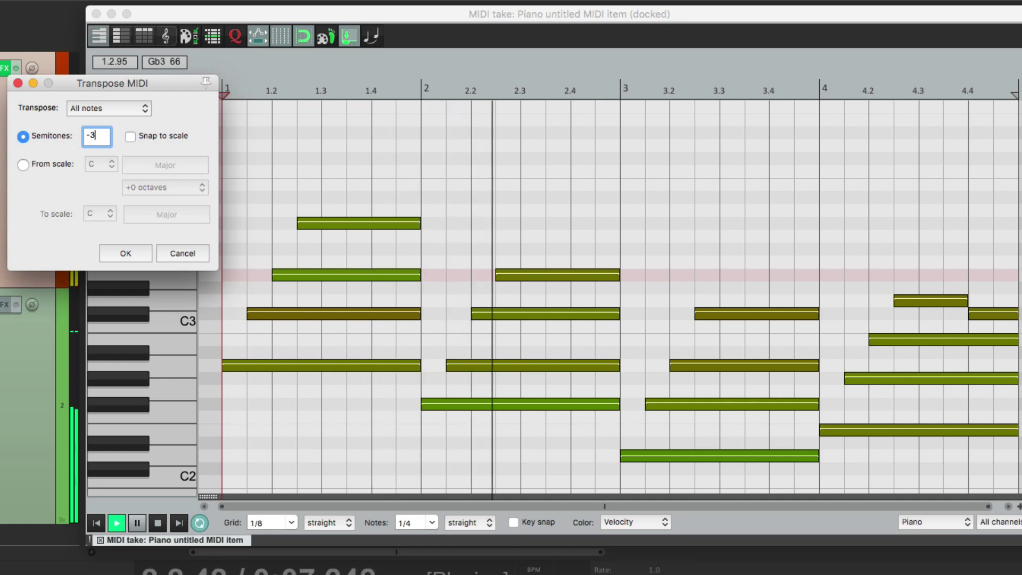
key("space")
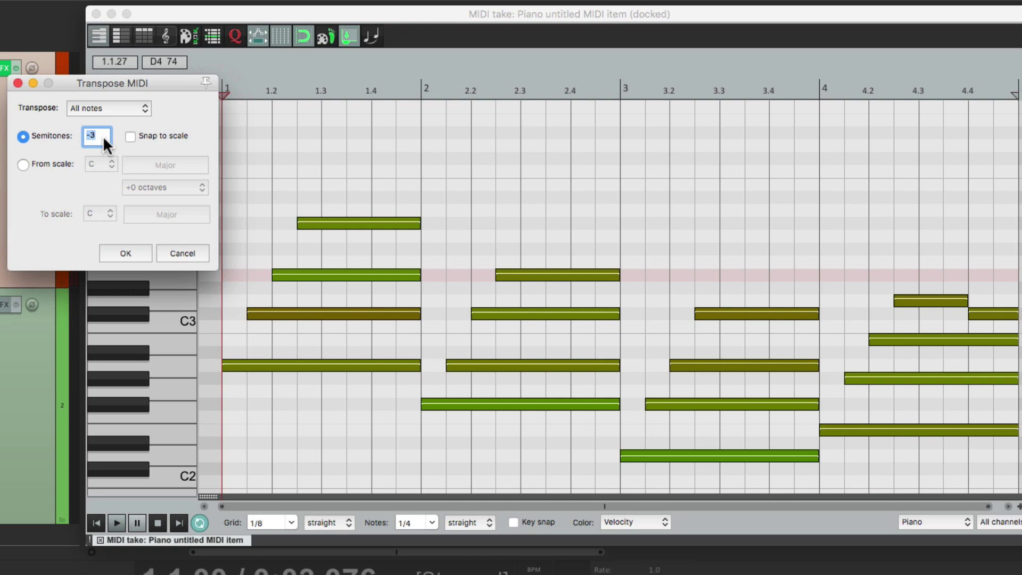
Step: Clear the semitone shift, switch to scale-to-scale transposition, and preview with D as the target key
key("BackSpace")
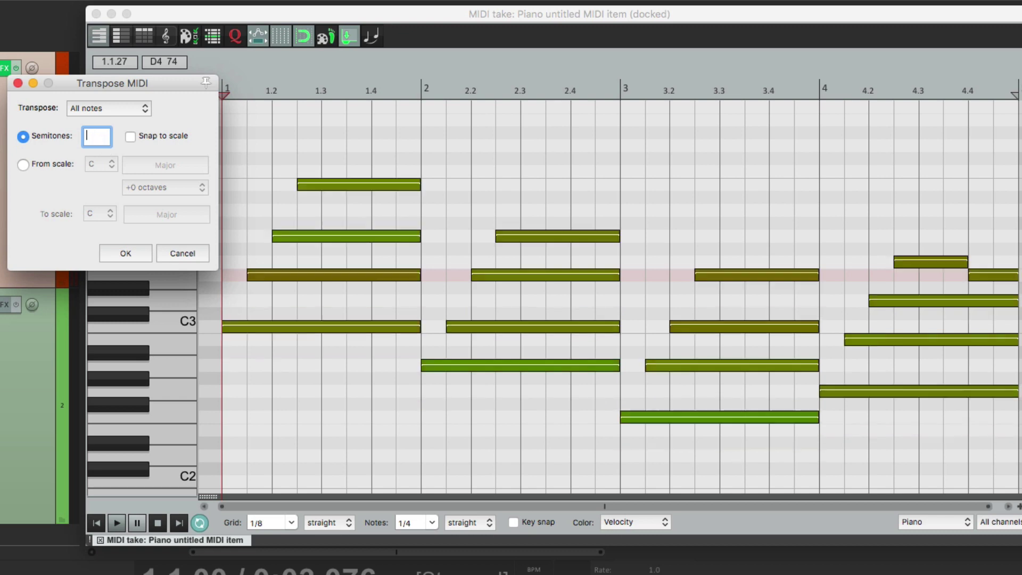
left_click(23, 164)
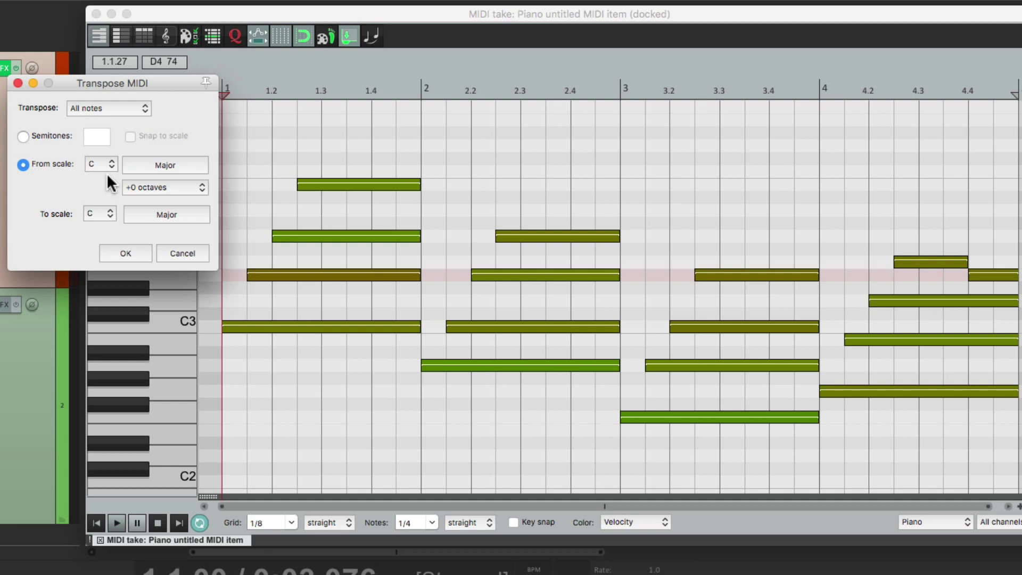
left_click(100, 213)
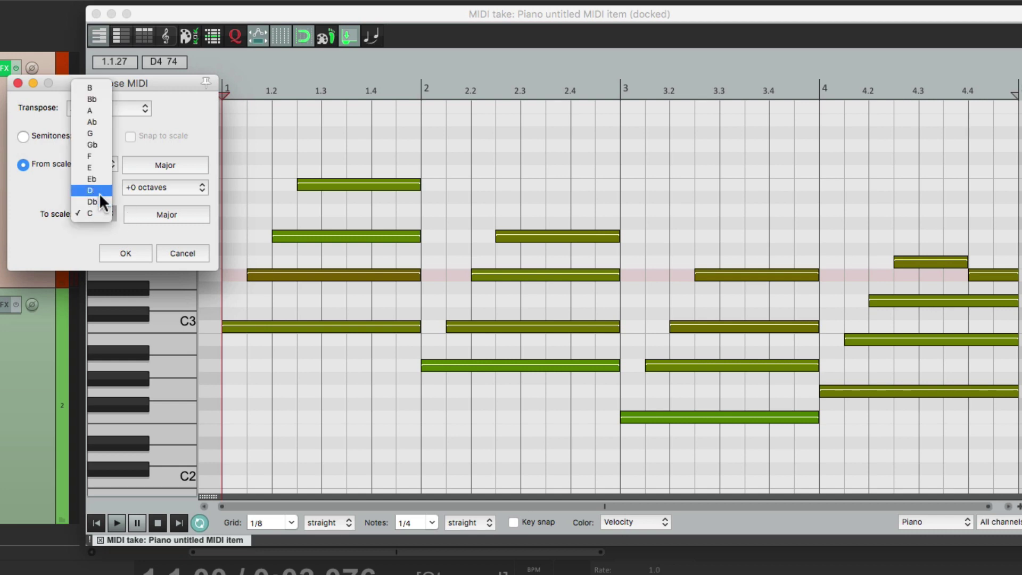
left_click(100, 193)
key("space")
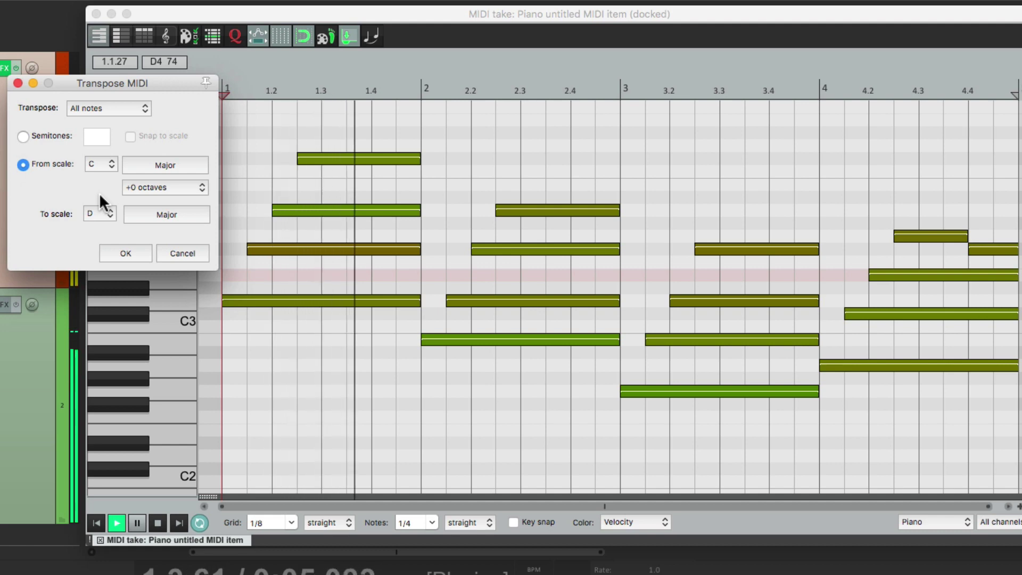
key("space")
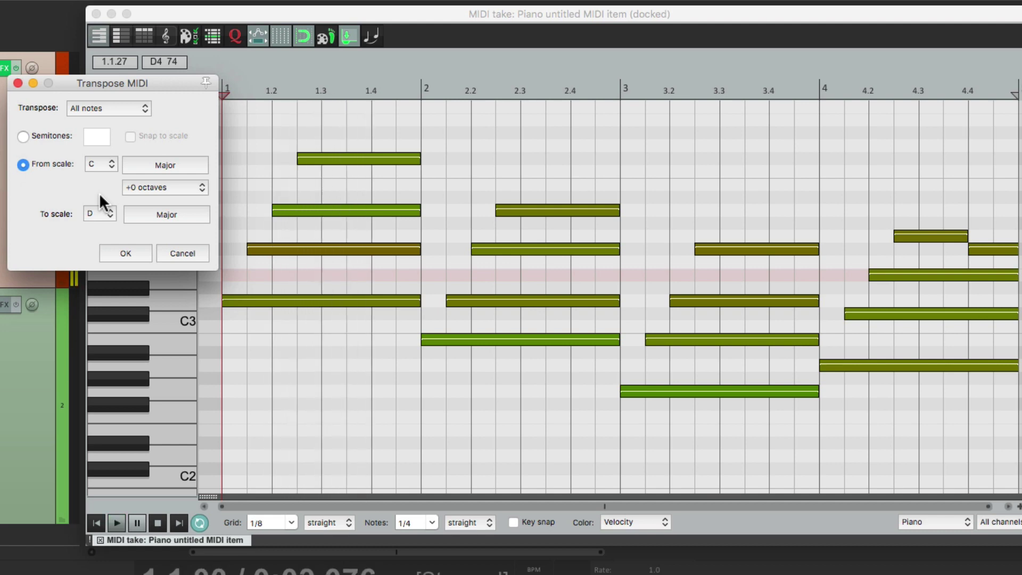
Step: Preview the arpeggio with target key A, then with a -0 octave offset
left_click(97, 212)
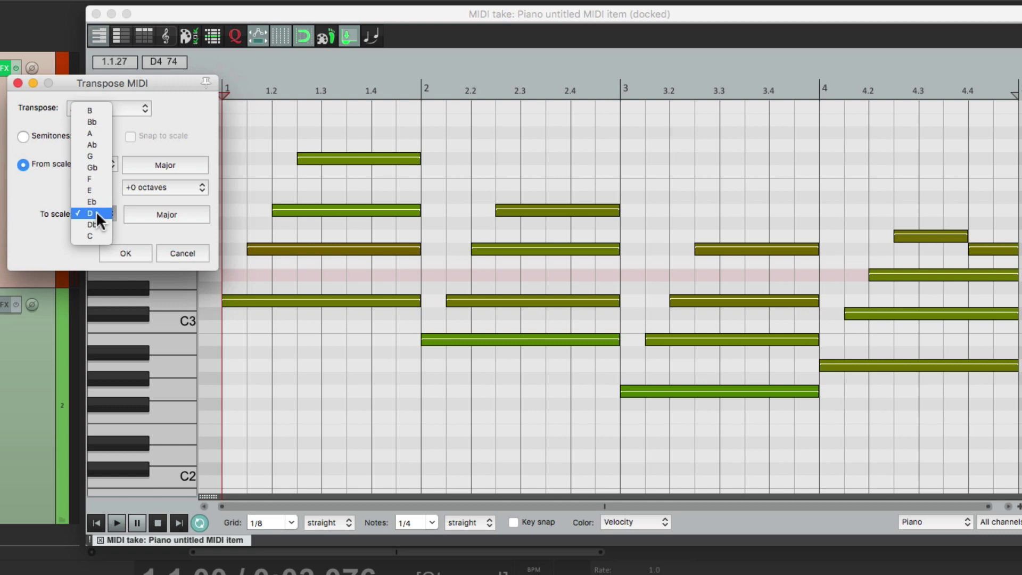
left_click(99, 134)
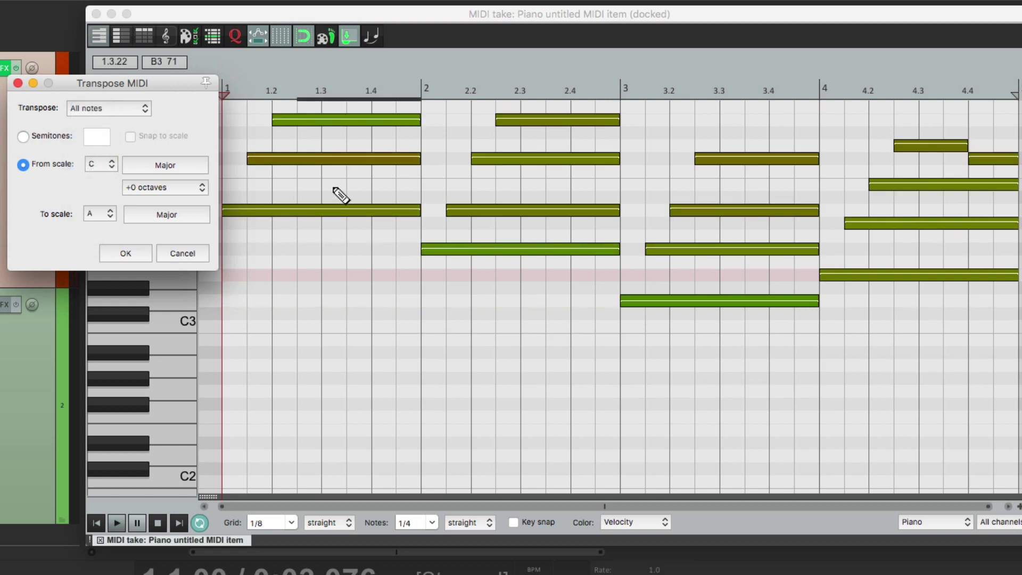
key("space")
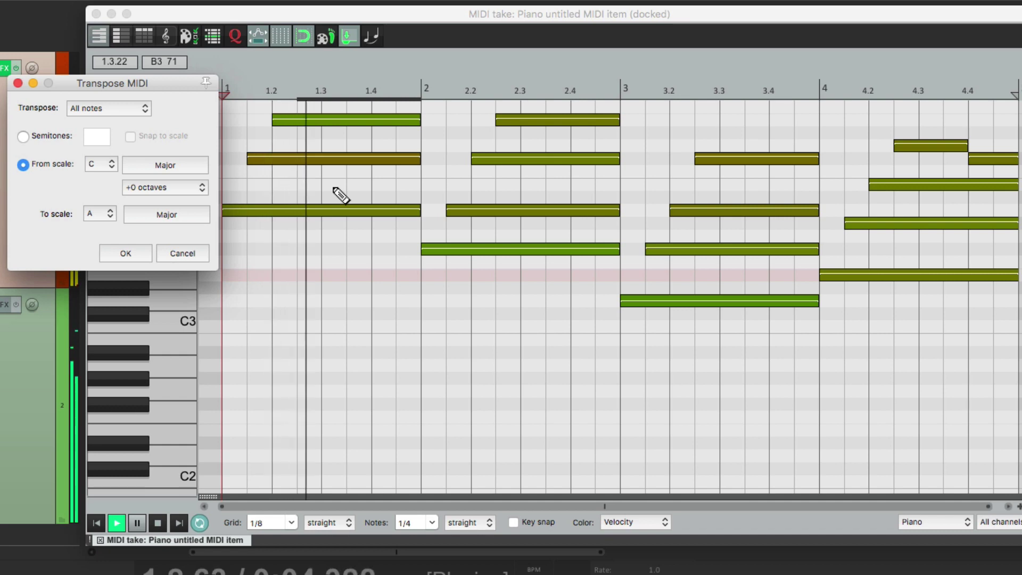
key("space")
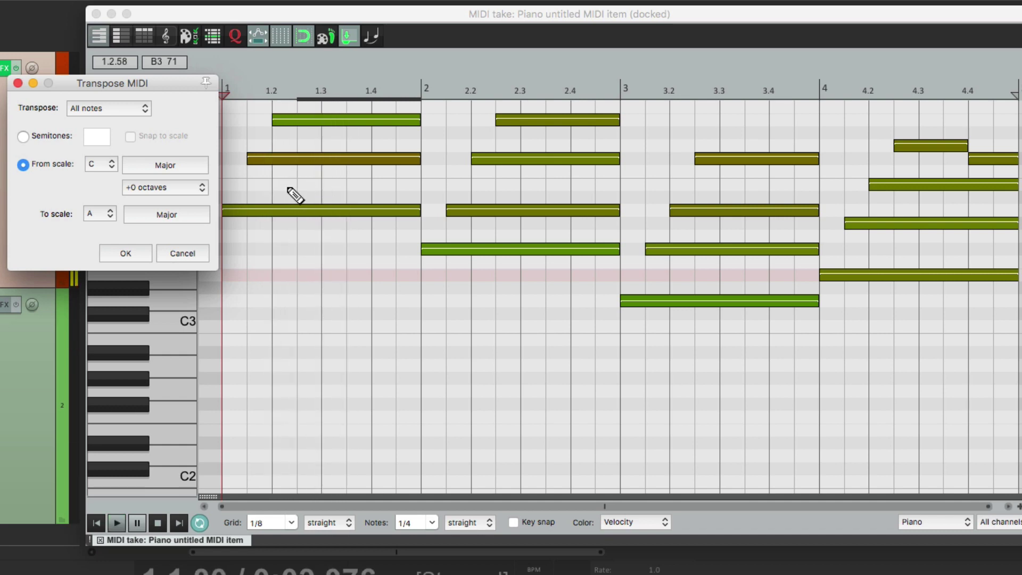
left_click(180, 187)
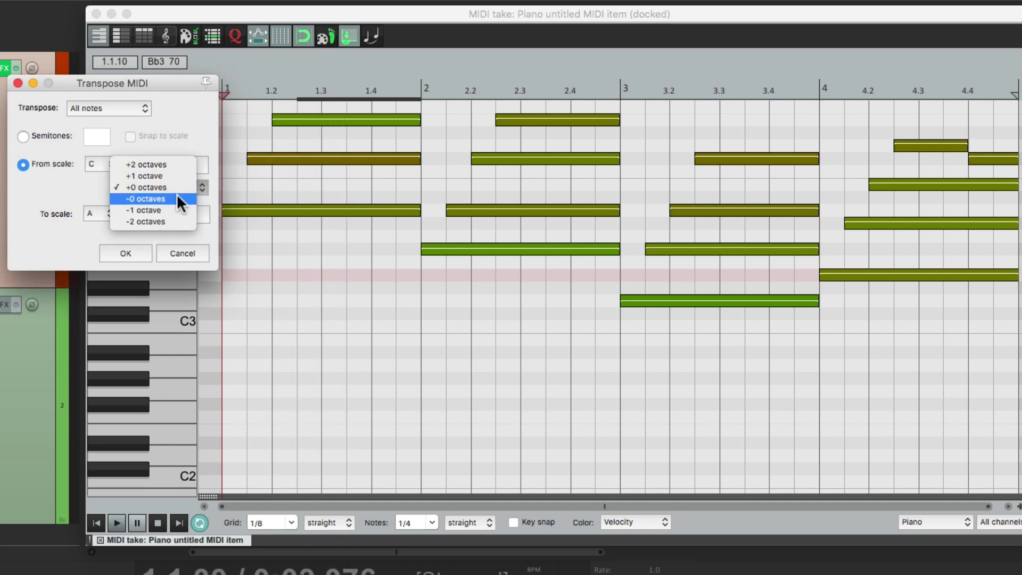
left_click(177, 198)
key("space")
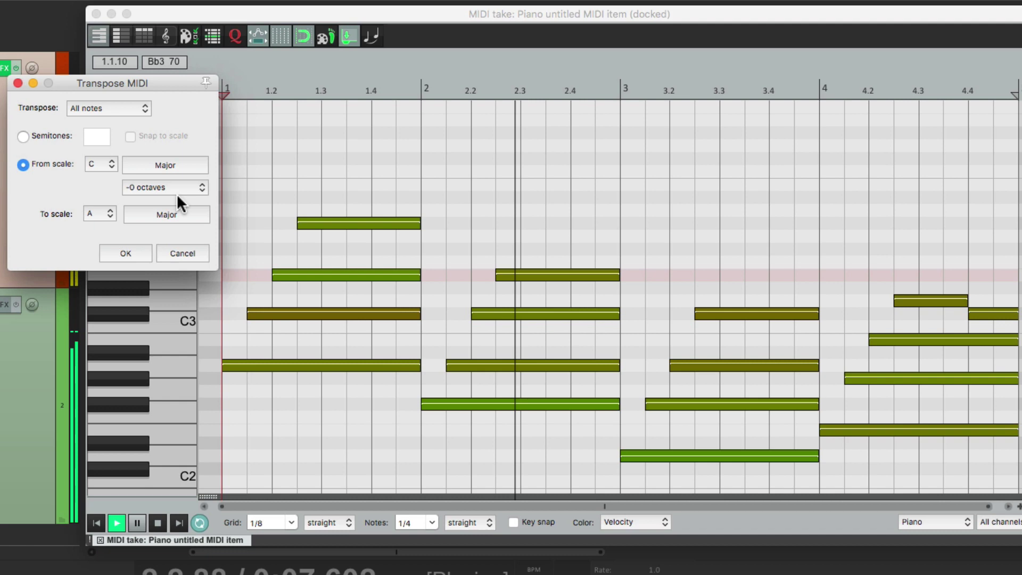
key("space")
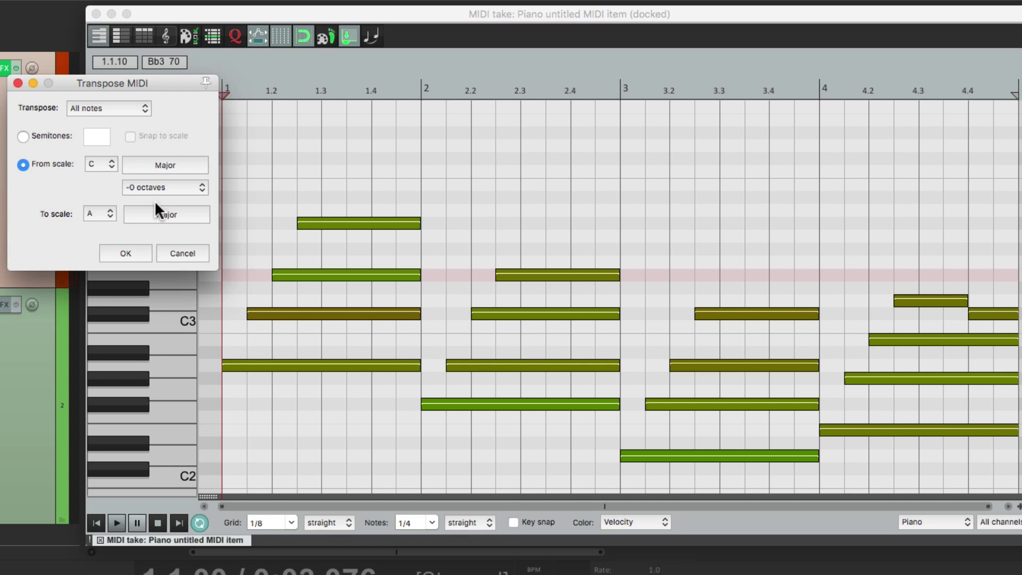
Step: Set the target scale to C Natural minor and play the result
left_click(103, 210)
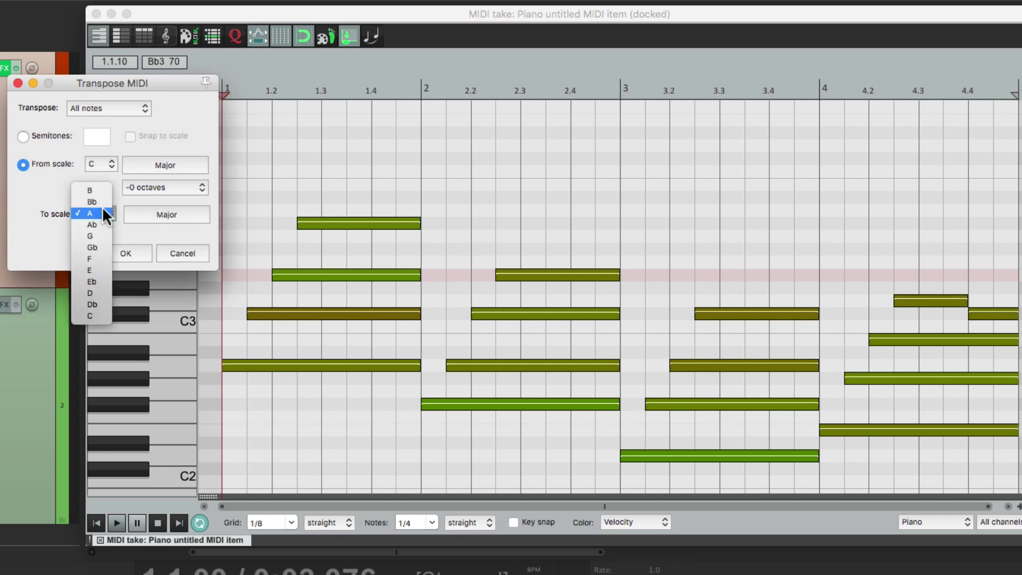
left_click(100, 316)
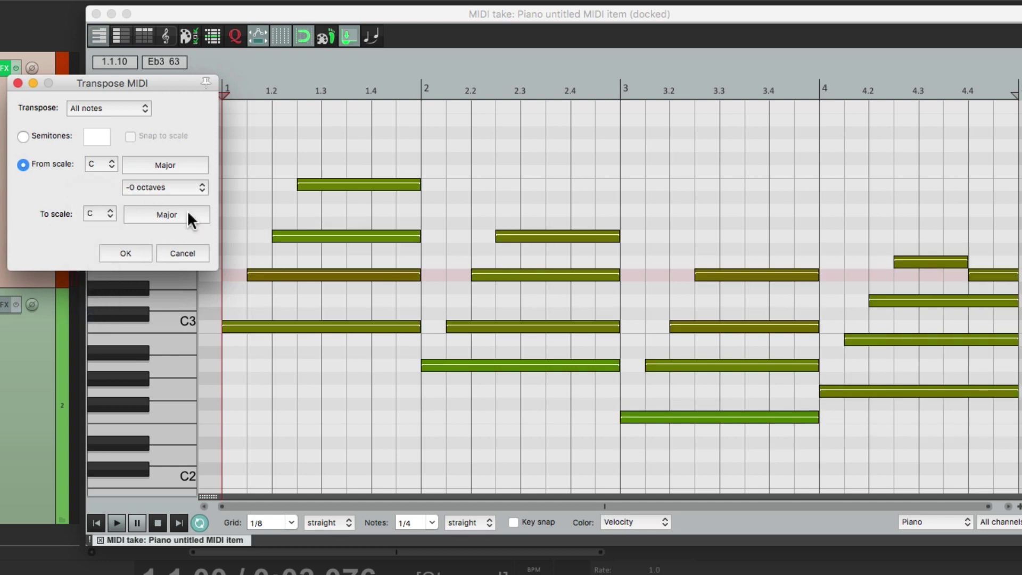
left_click(187, 210)
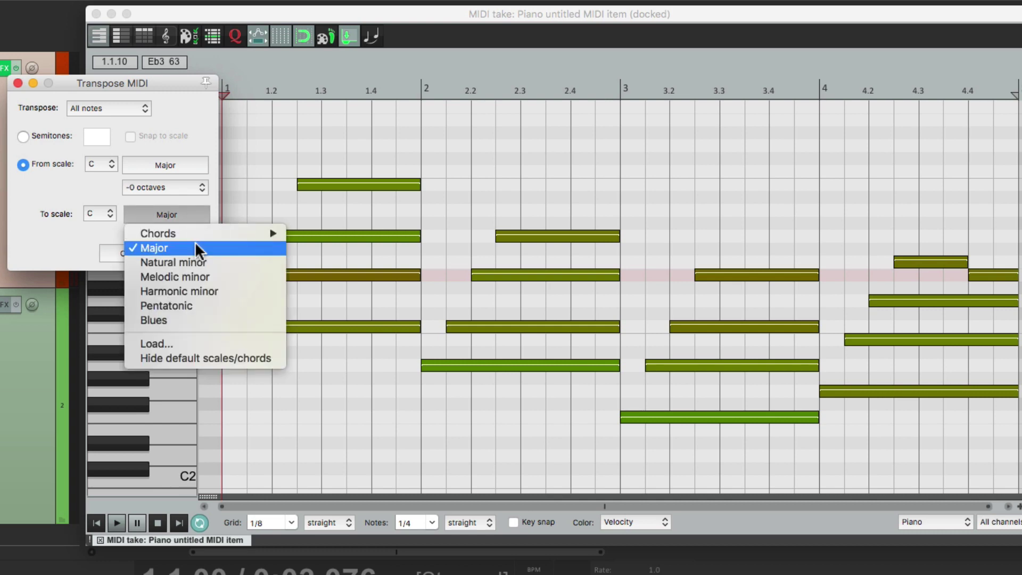
left_click(212, 262)
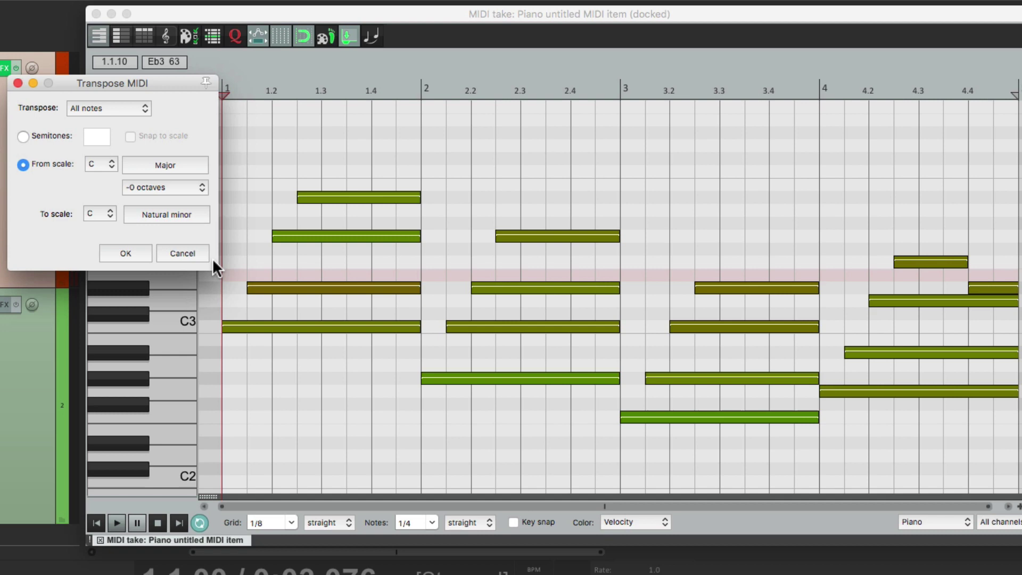
key("space")
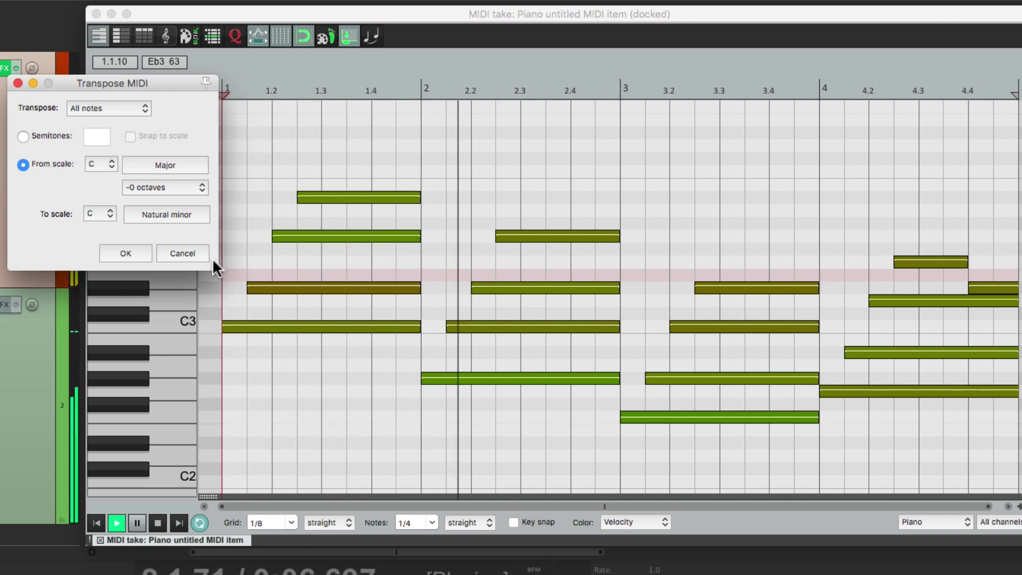
key("space")
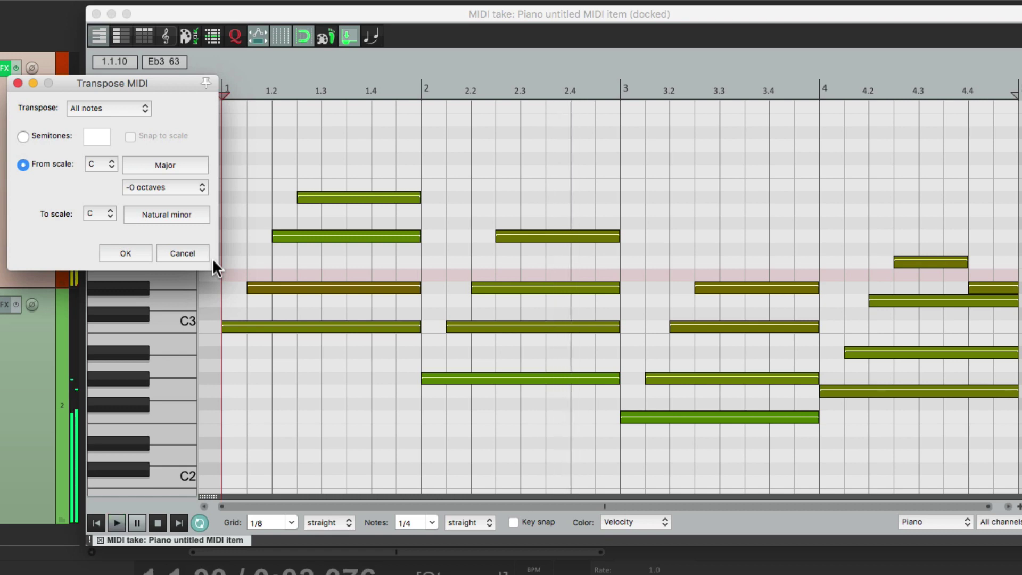
Step: Change the target key to Eb with a +0 octave offset and play the preview
left_click(103, 213)
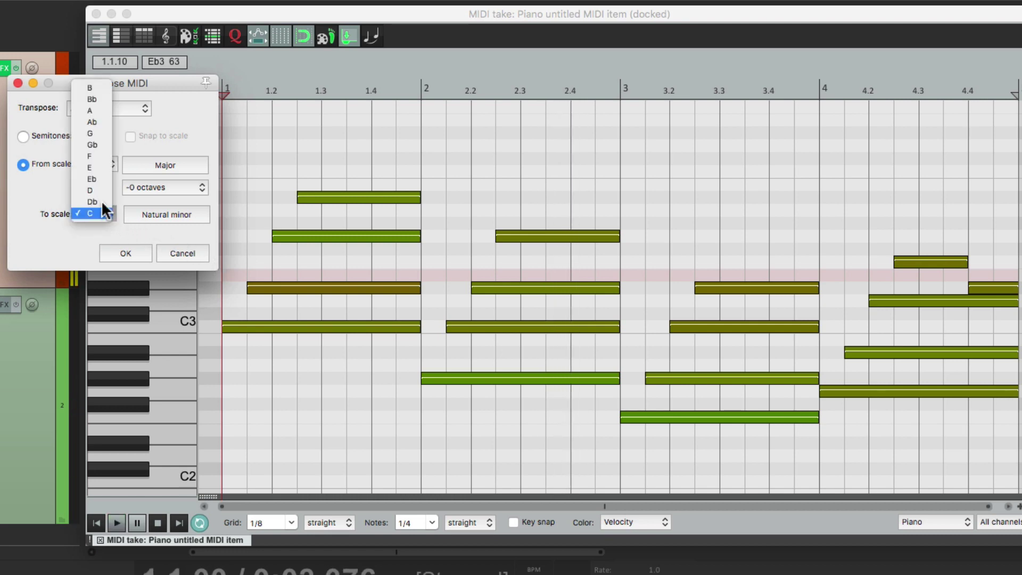
left_click(100, 178)
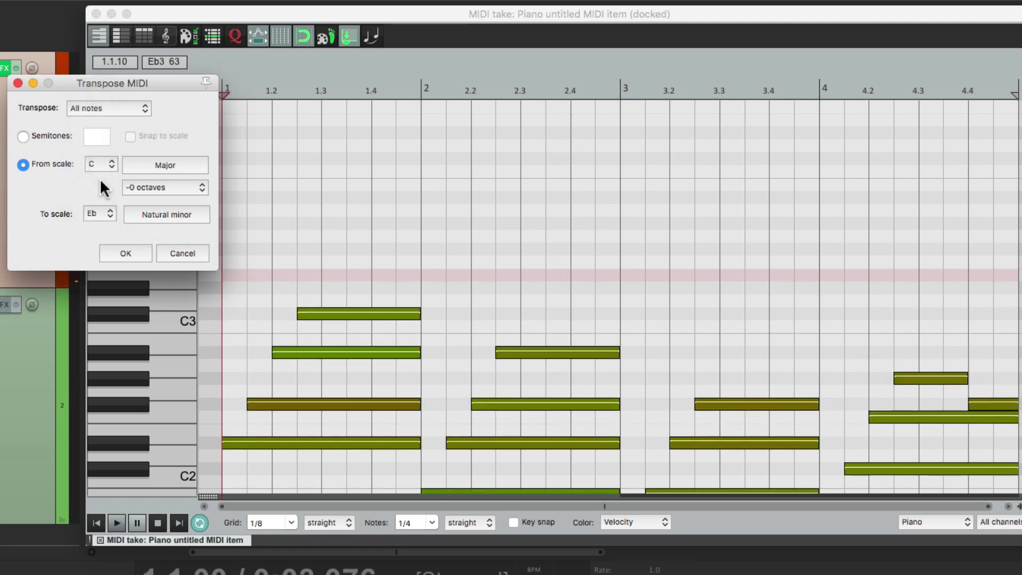
left_click(164, 184)
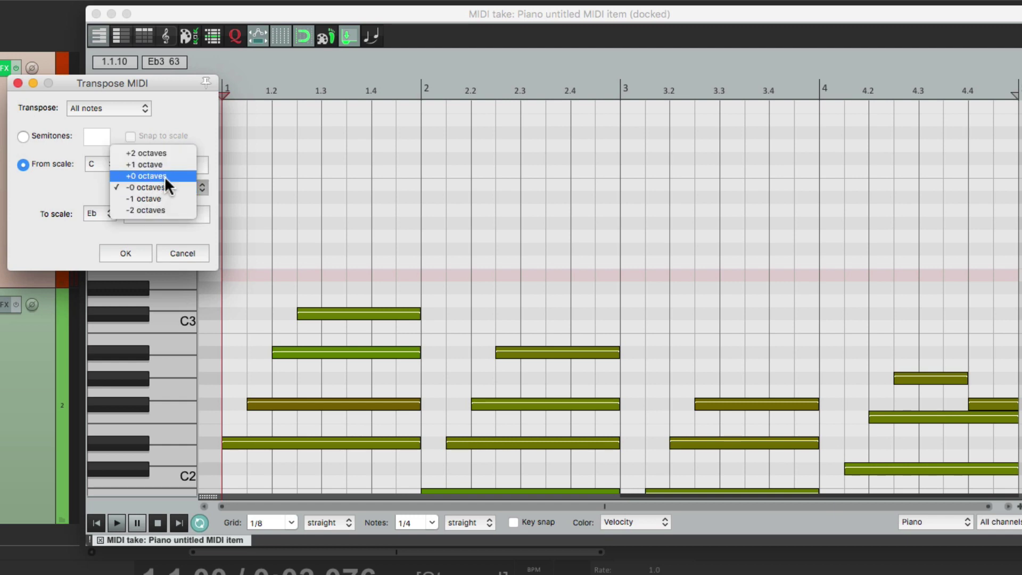
left_click(165, 177)
key("space")
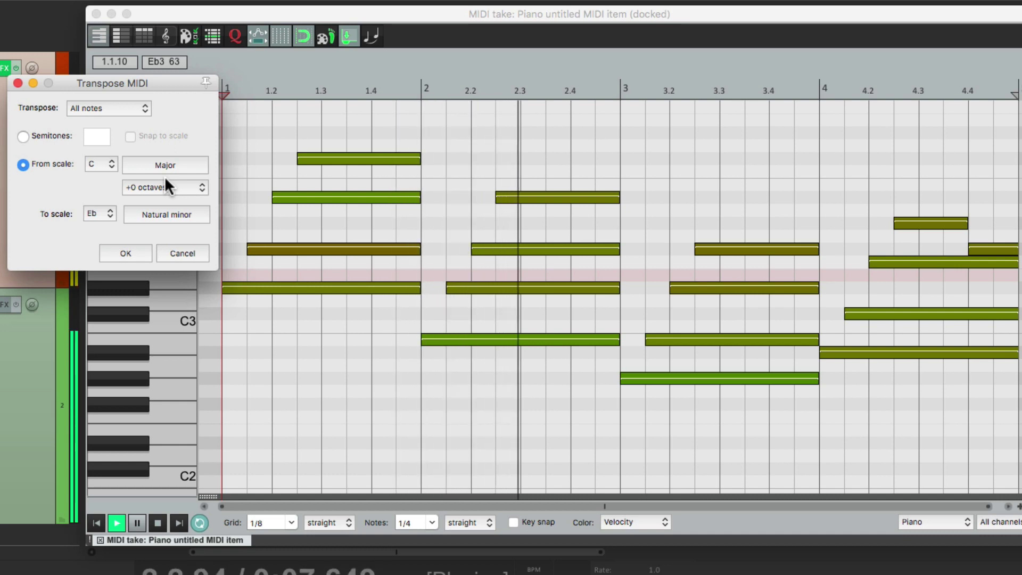
Step: Stop playback and set the target scale back to C Major
key("space")
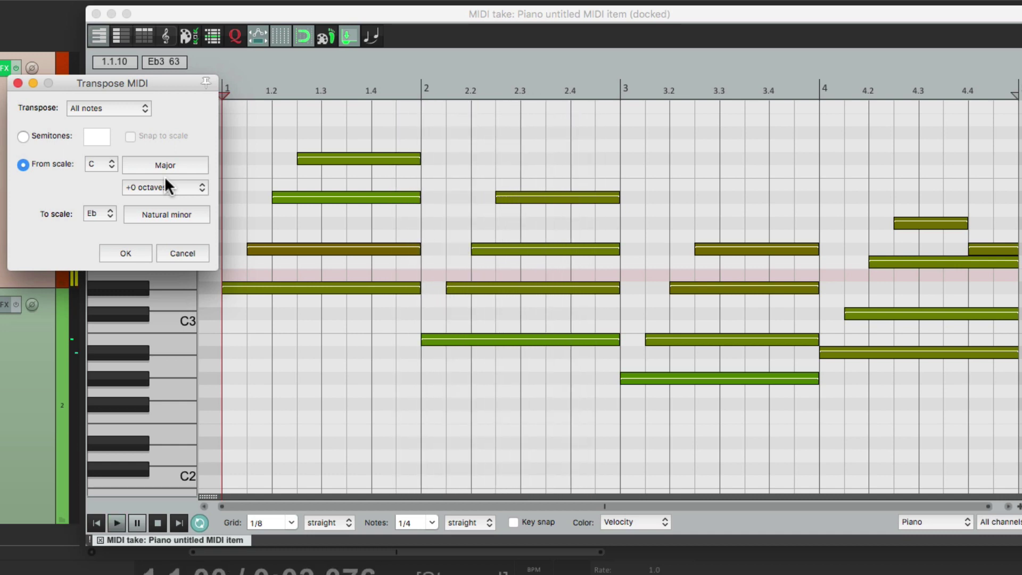
left_click(163, 216)
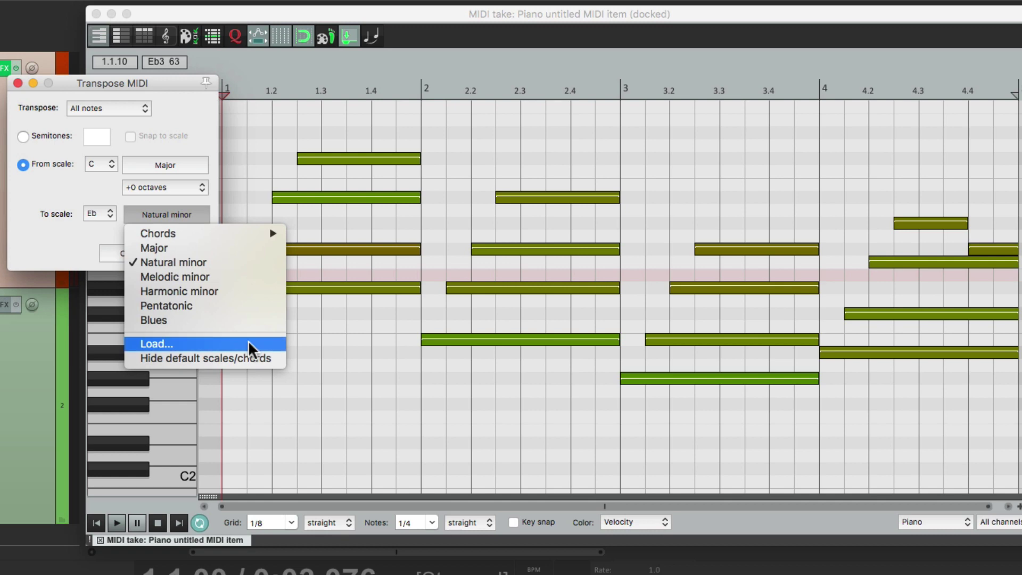
left_click(43, 224)
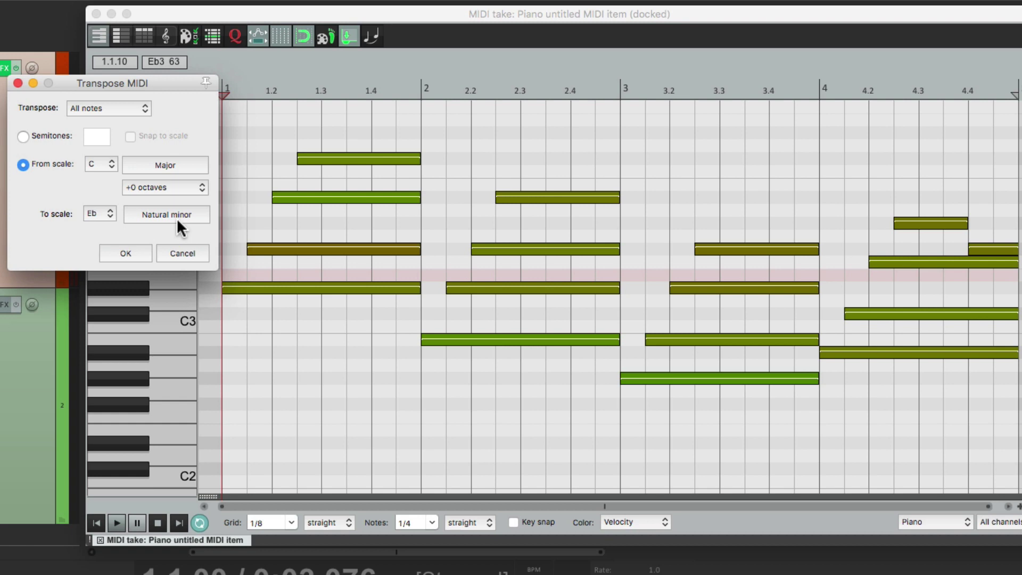
left_click(178, 215)
left_click(177, 246)
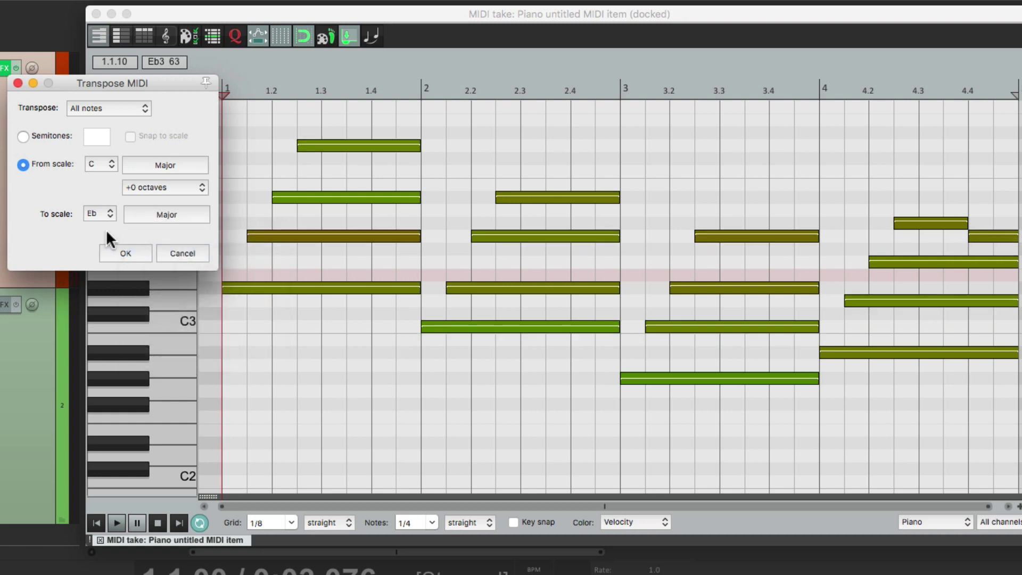
left_click(98, 216)
left_click(91, 248)
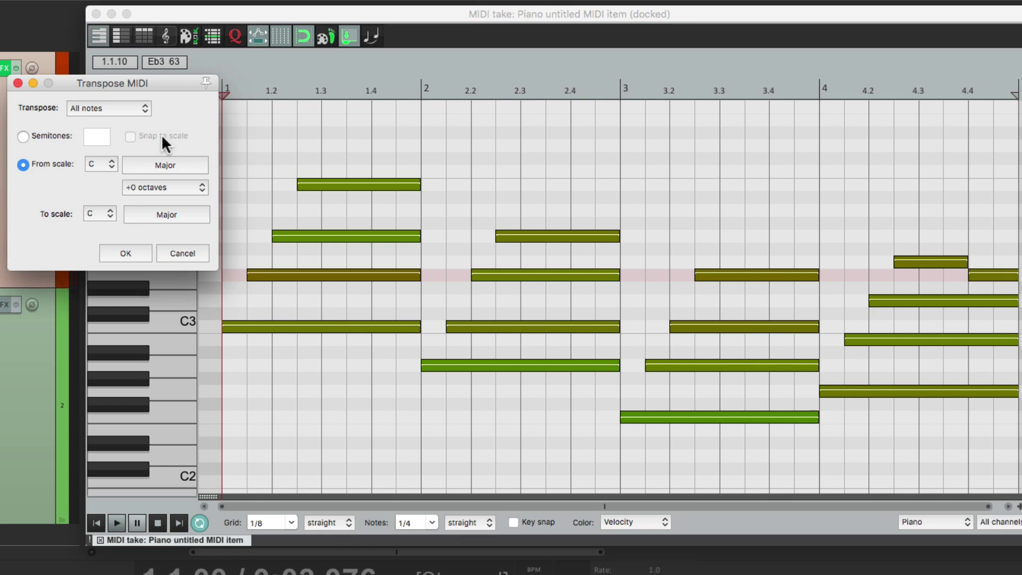
Step: Choose Semitones mode, enable Snap to scale with C Natural minor, and play the snapped arpeggio
left_click(33, 135)
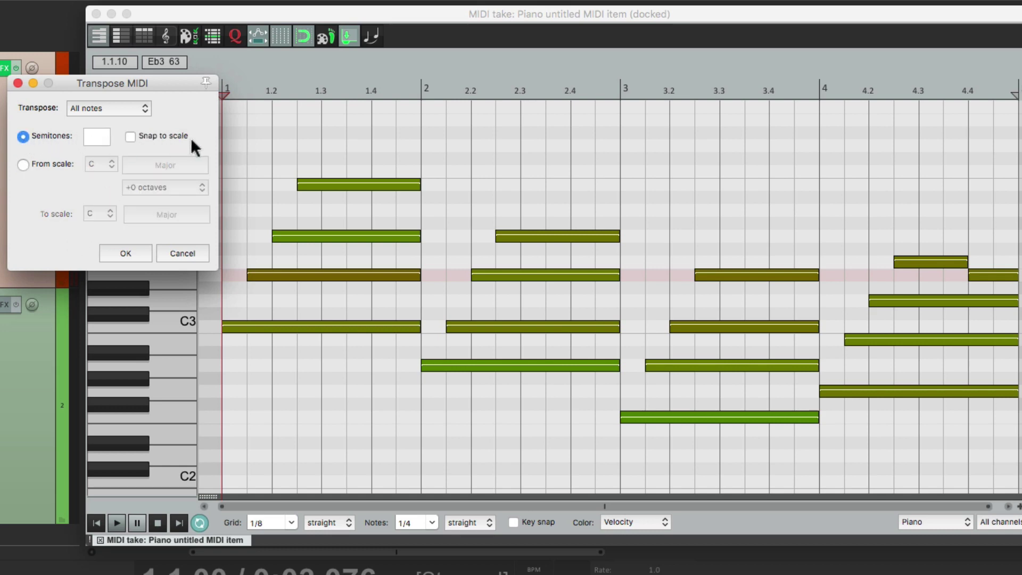
left_click(131, 136)
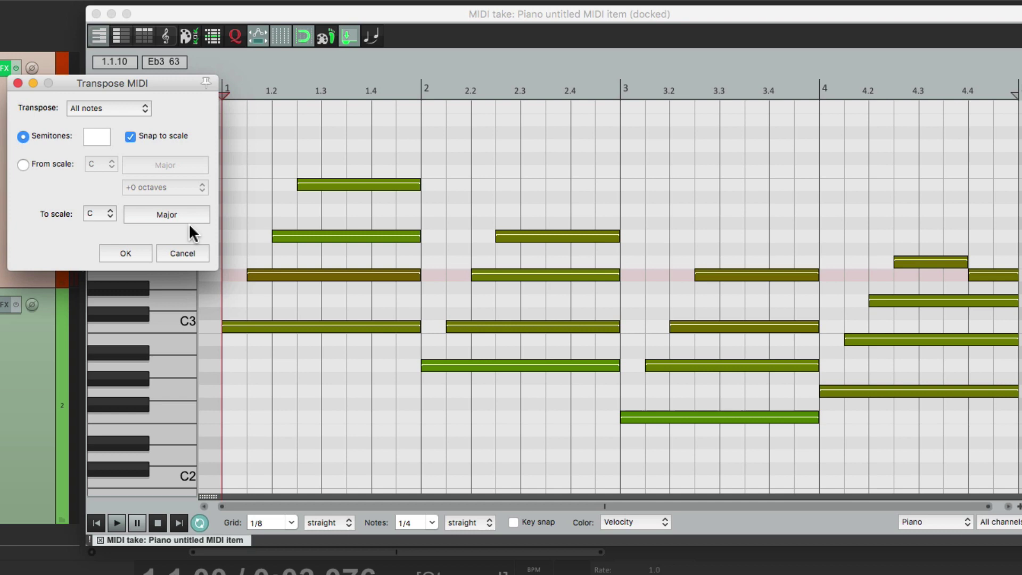
left_click(177, 212)
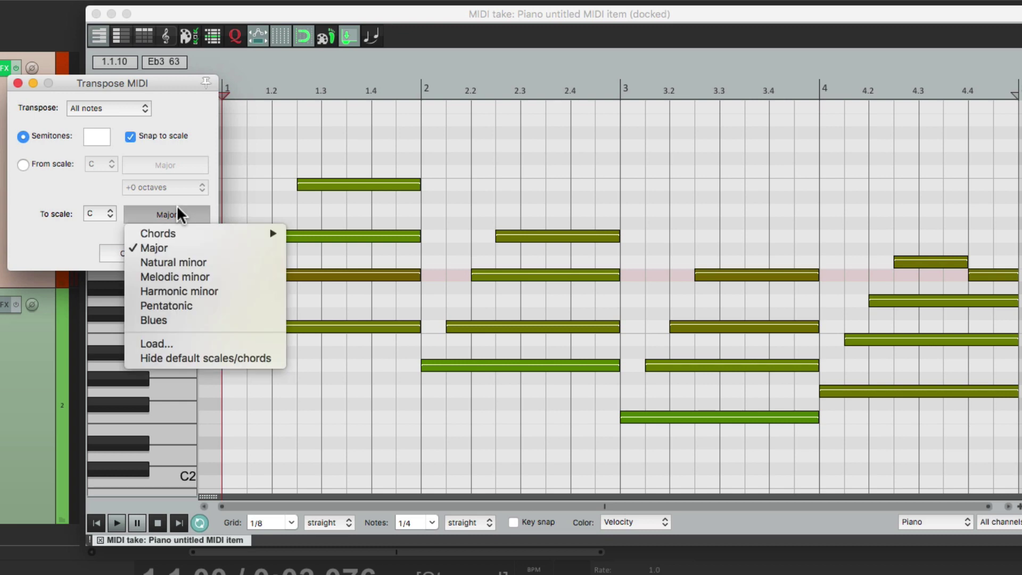
left_click(200, 260)
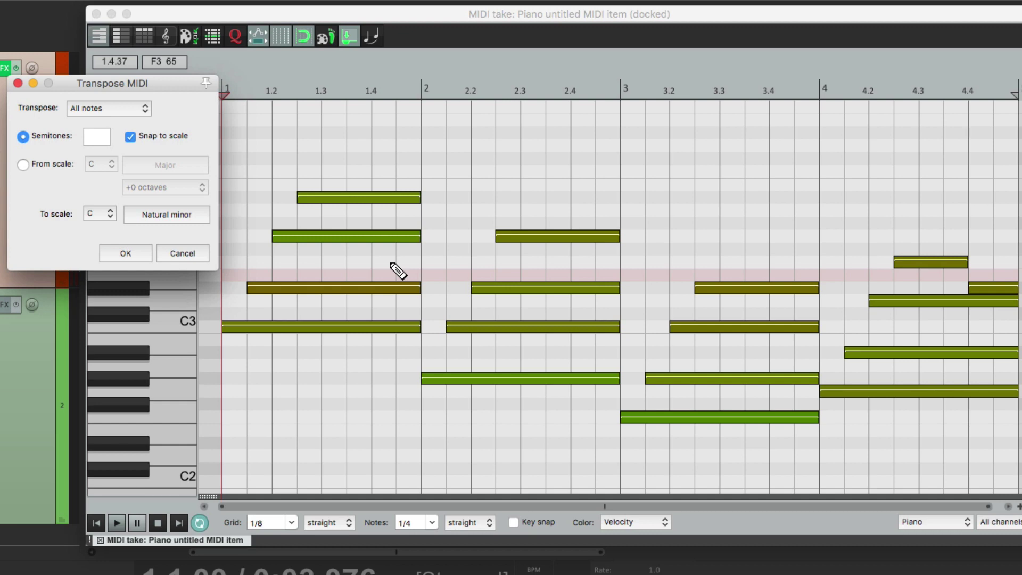
key("space")
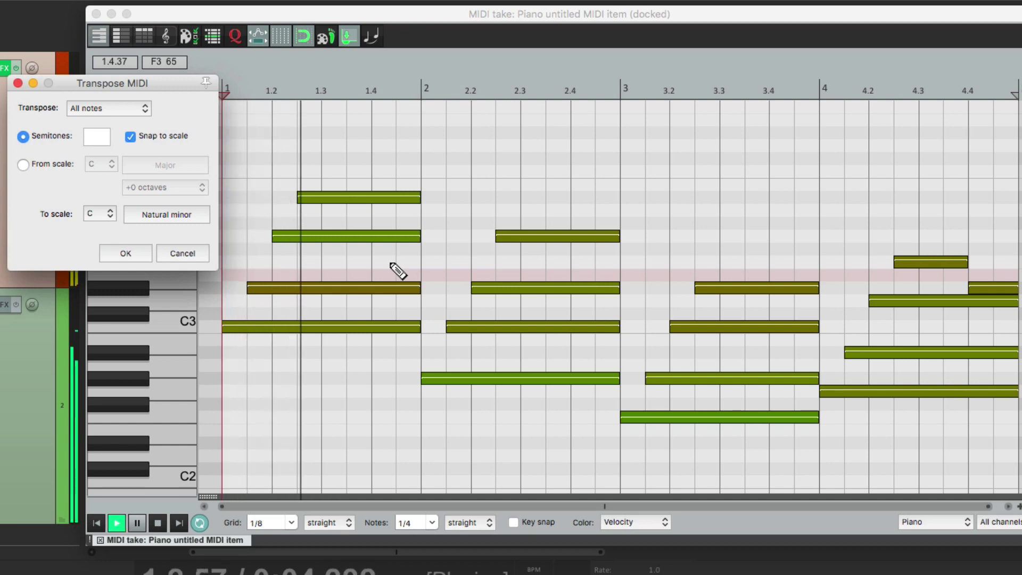
key("space")
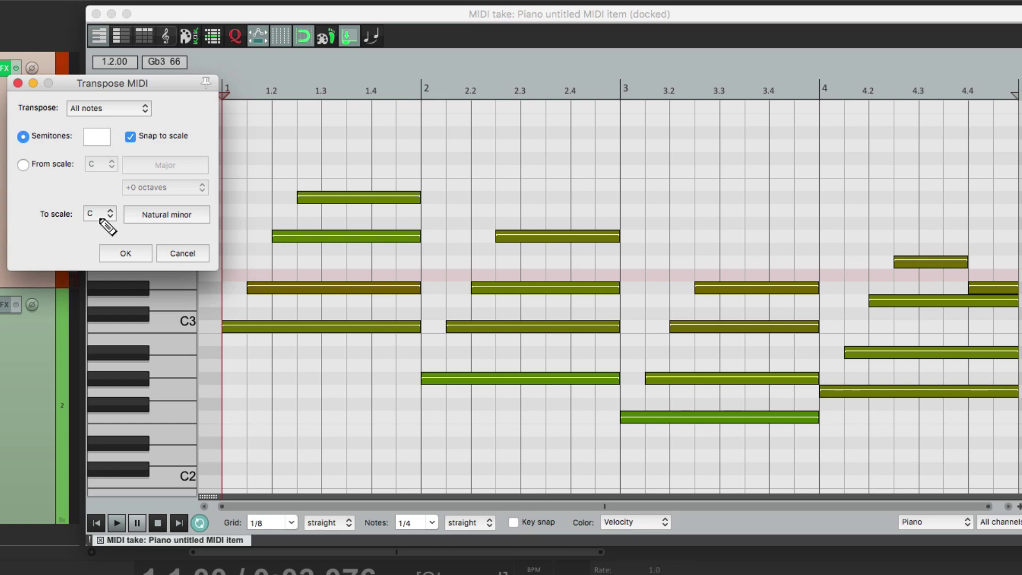
Step: Re-enable Snap to scale targeting D Major and play back the preview
left_click(130, 136)
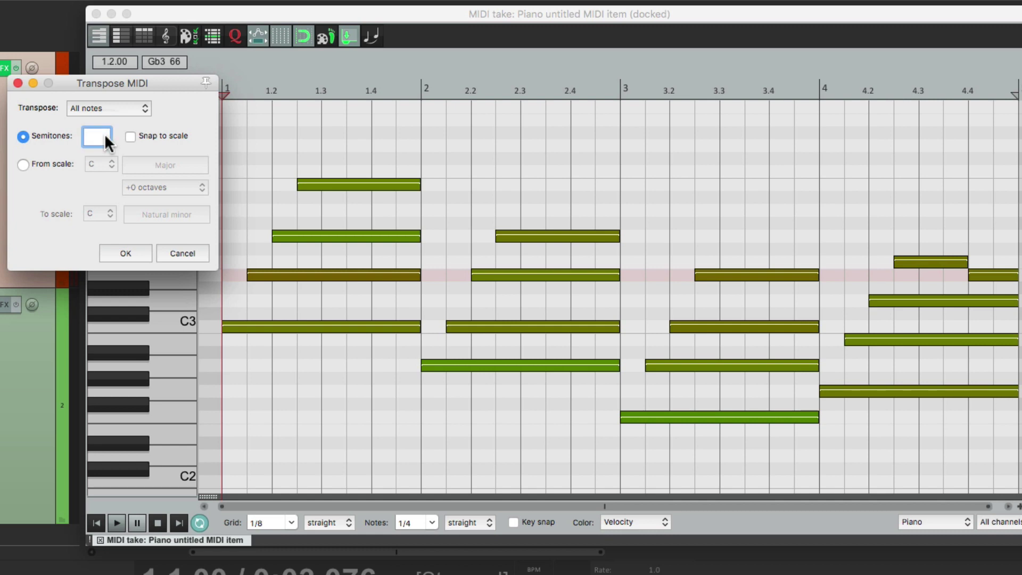
type("3")
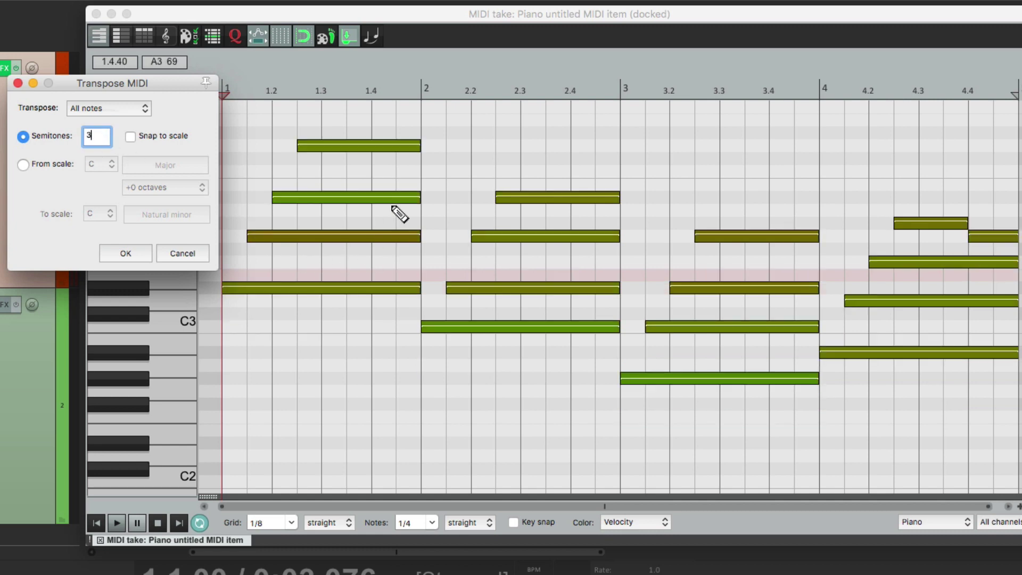
key("BackSpace")
left_click(130, 137)
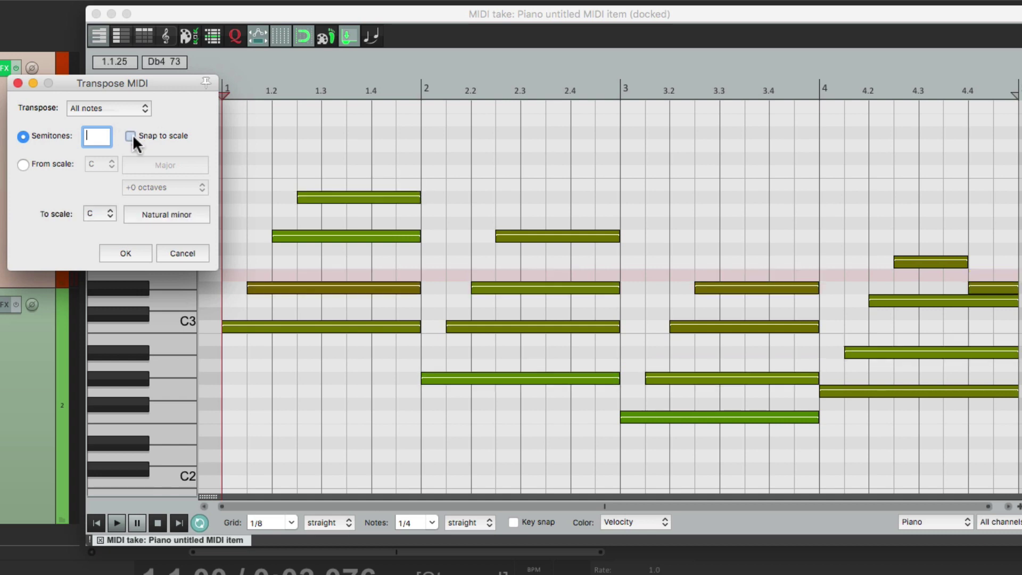
left_click(108, 221)
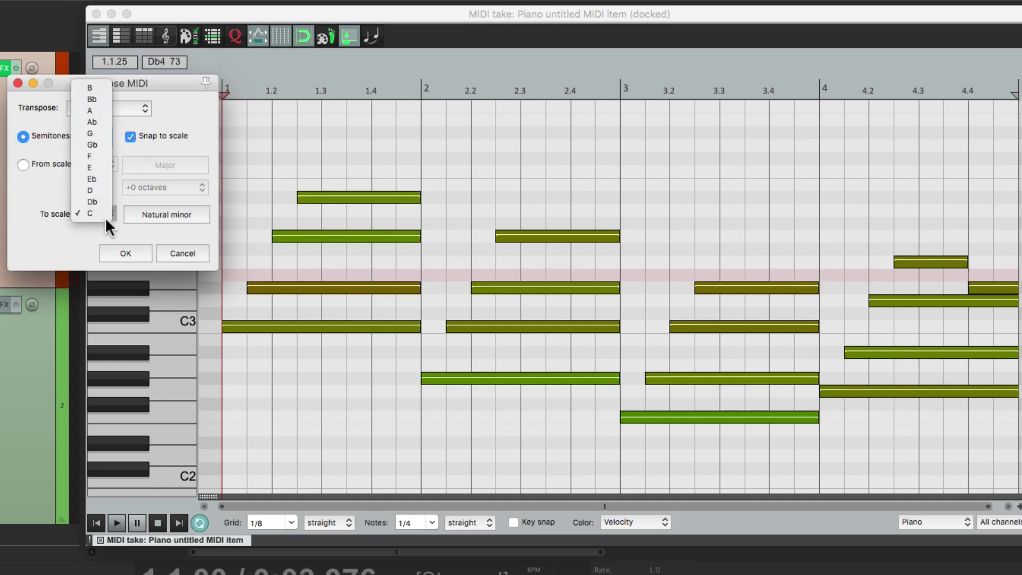
left_click(102, 189)
left_click(159, 210)
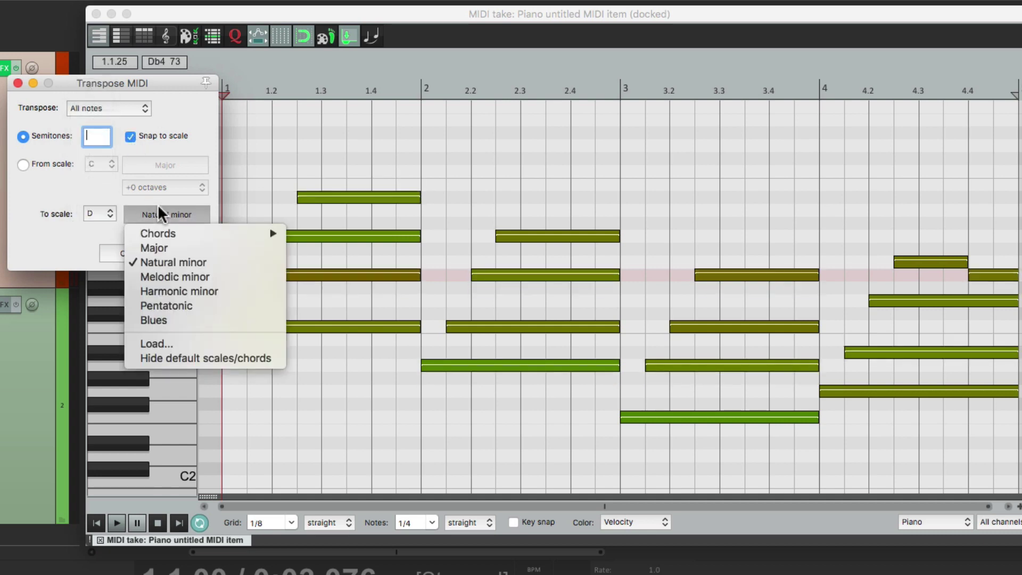
left_click(175, 246)
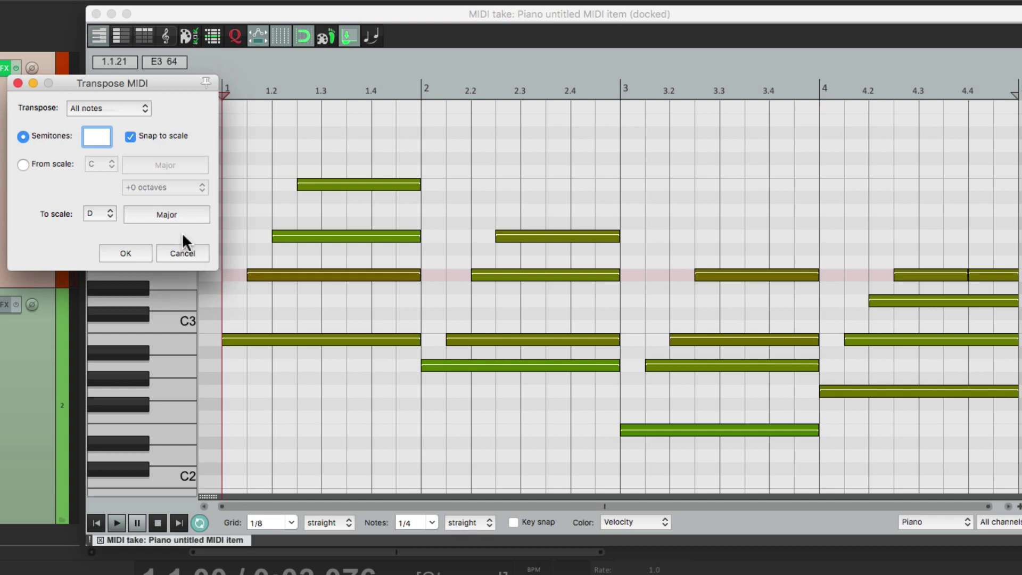
key("space")
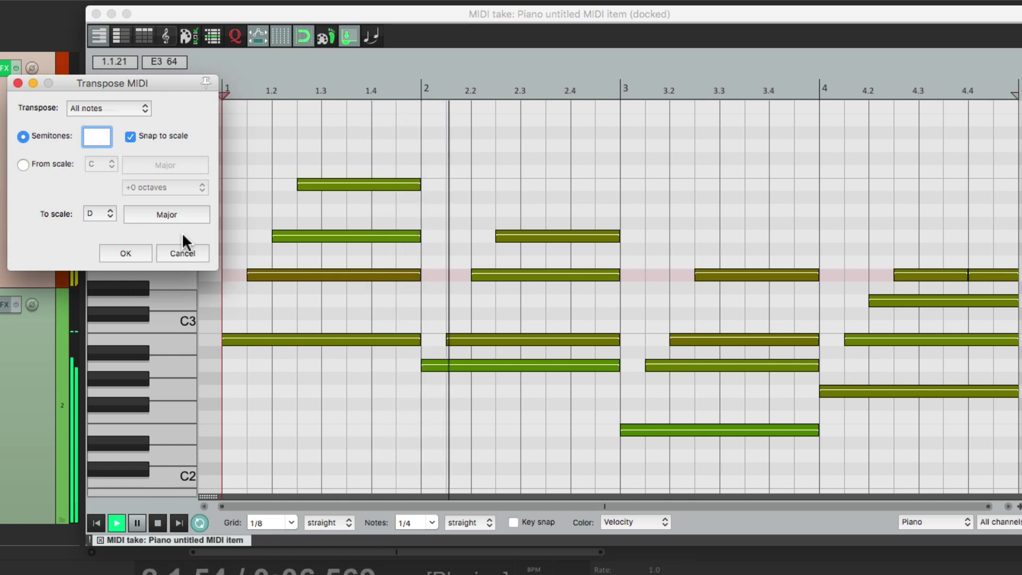
key("space")
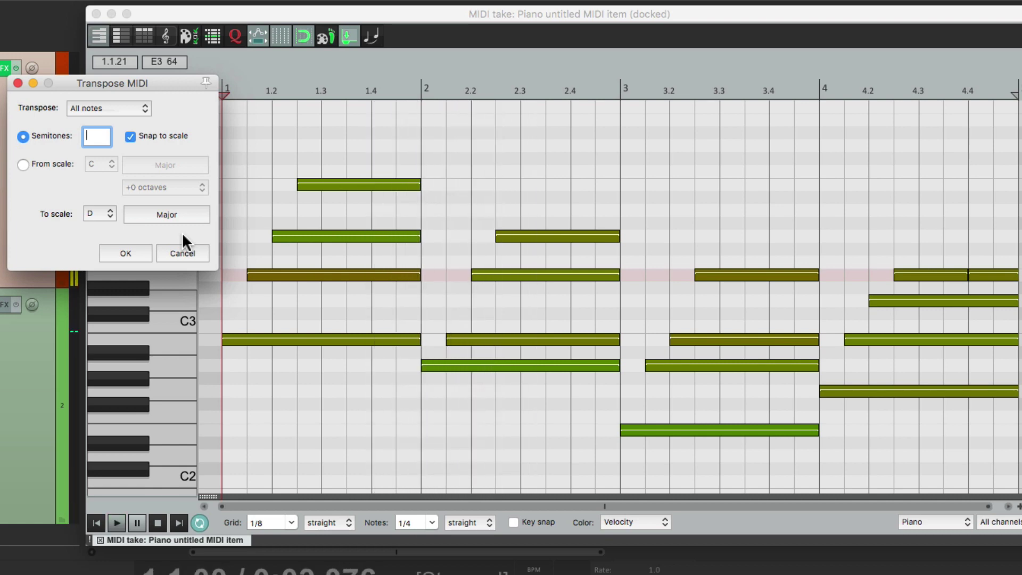
Step: Change the snap target to E Natural minor and play the preview
left_click(98, 212)
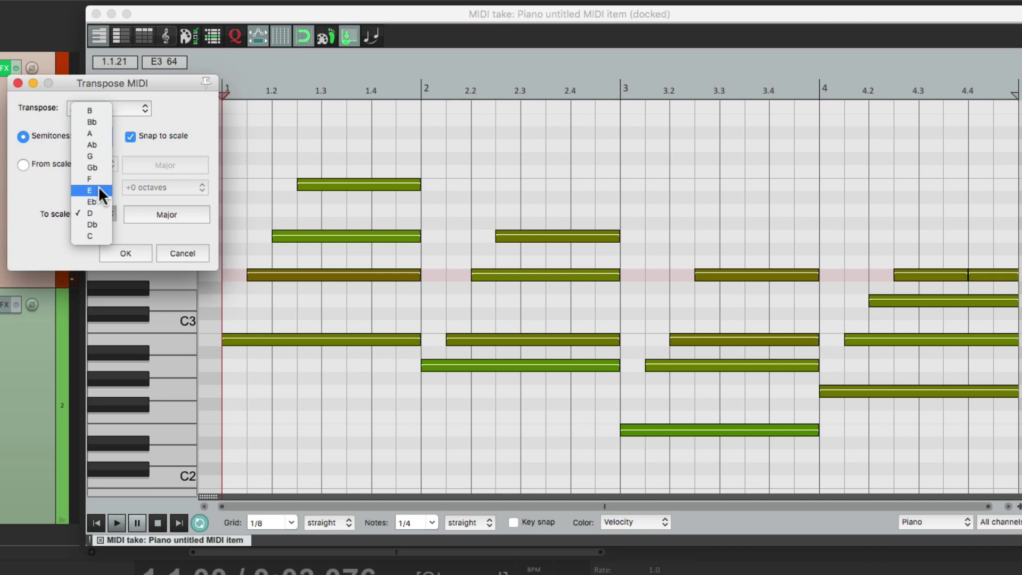
left_click(98, 190)
left_click(170, 213)
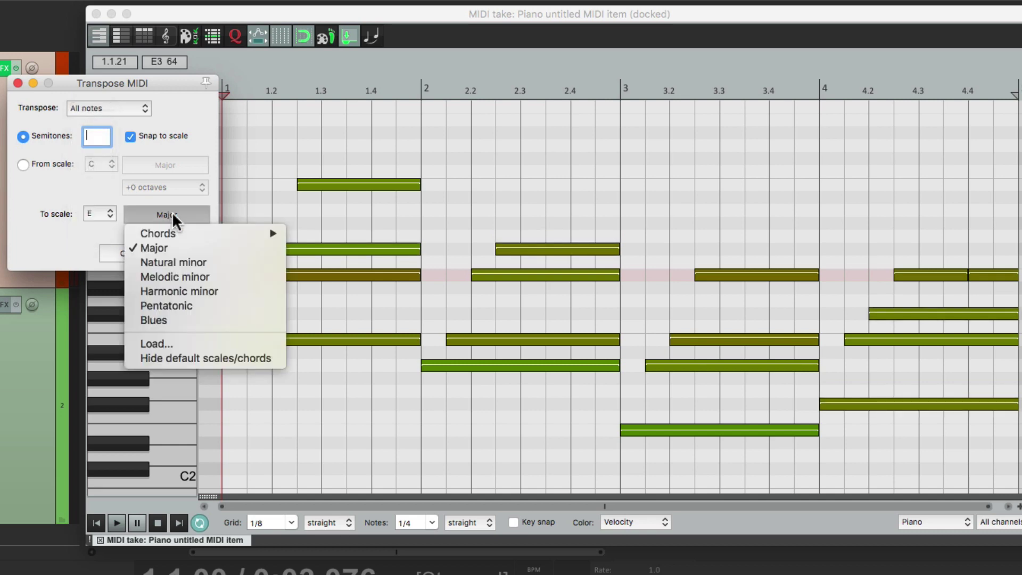
left_click(190, 262)
key("space")
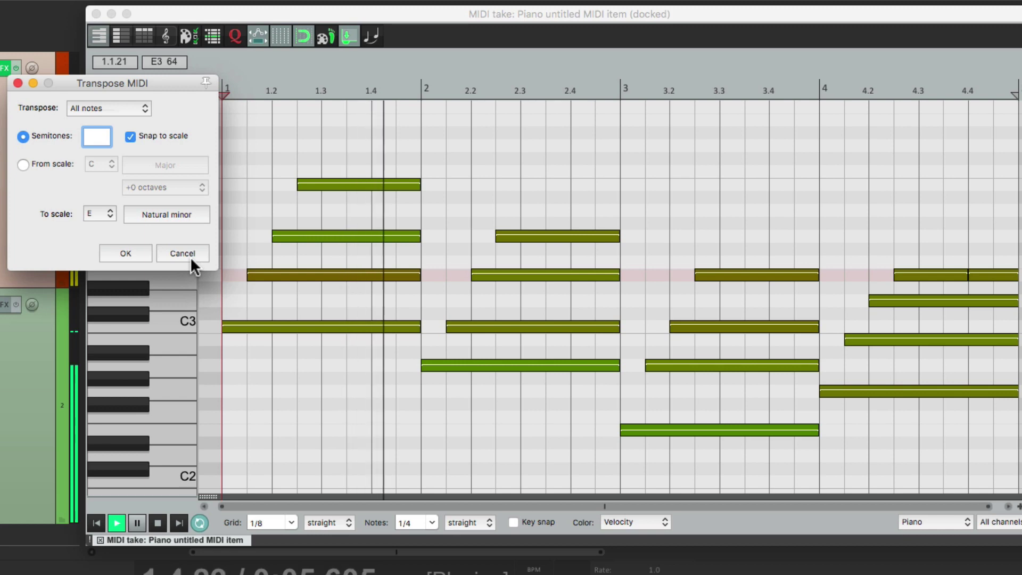
key("space")
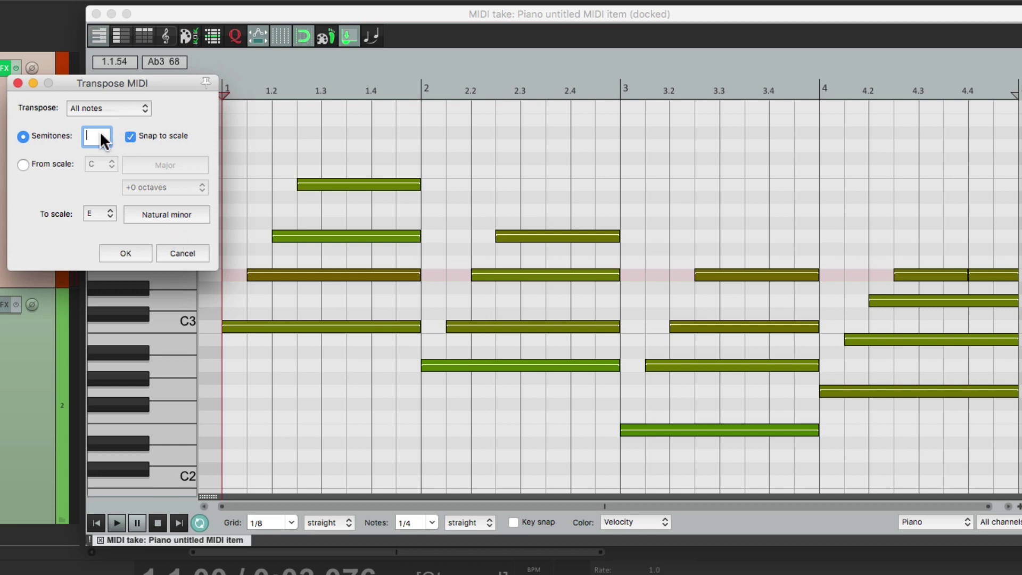
Step: Shift all notes up 3 semitones, snap to Gb Natural minor, and play the preview
type("3")
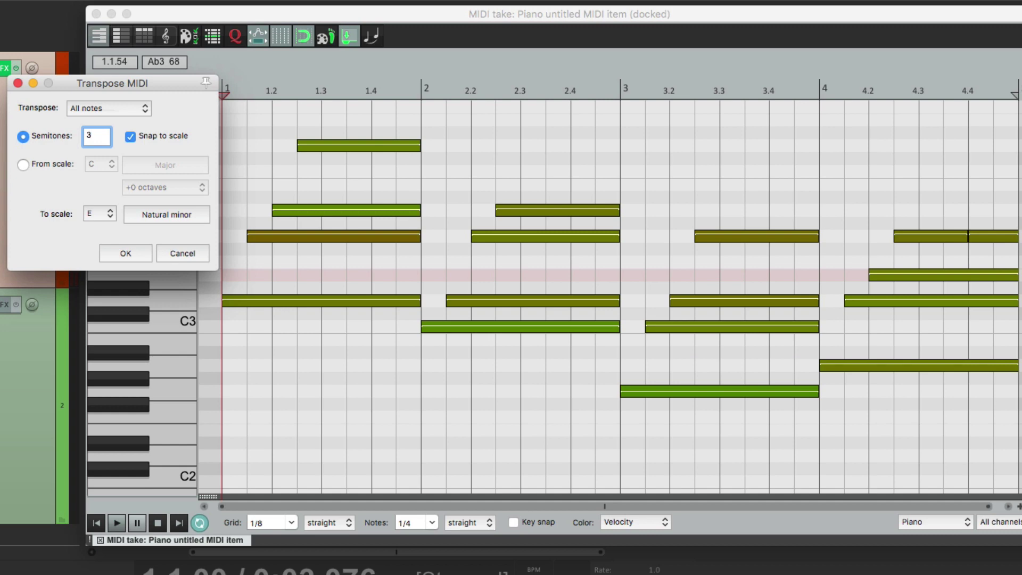
left_click(107, 213)
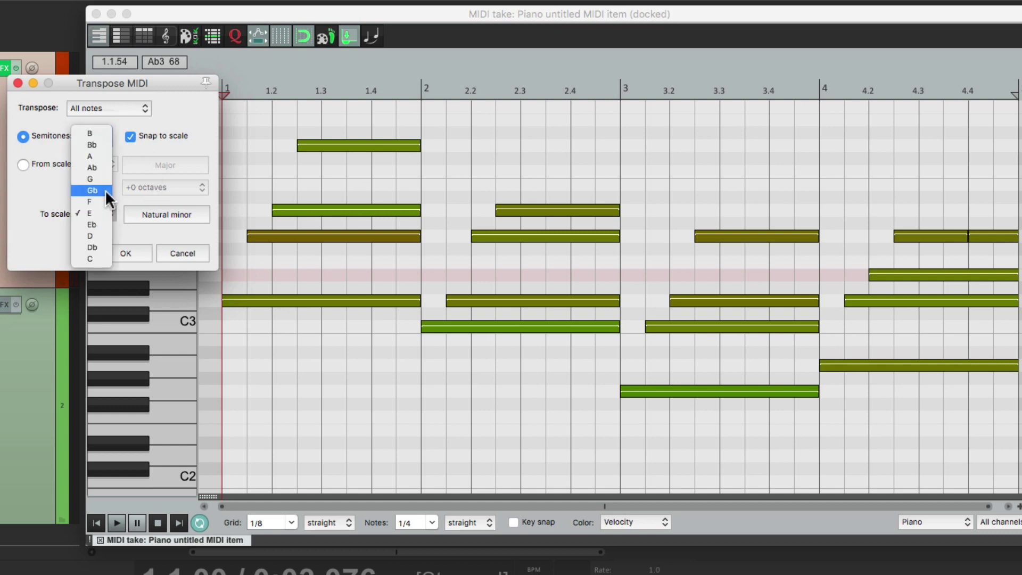
left_click(105, 190)
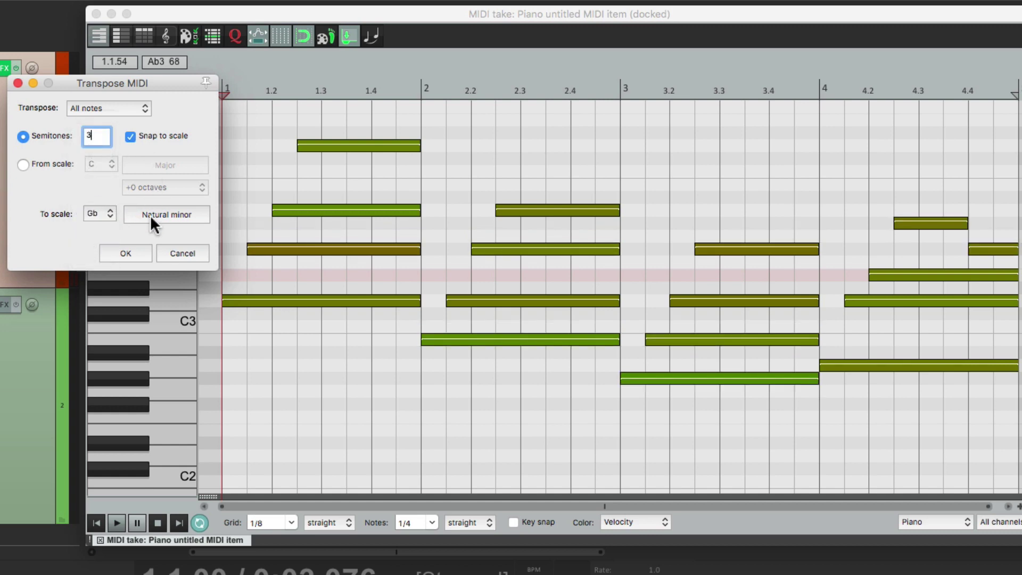
key("space")
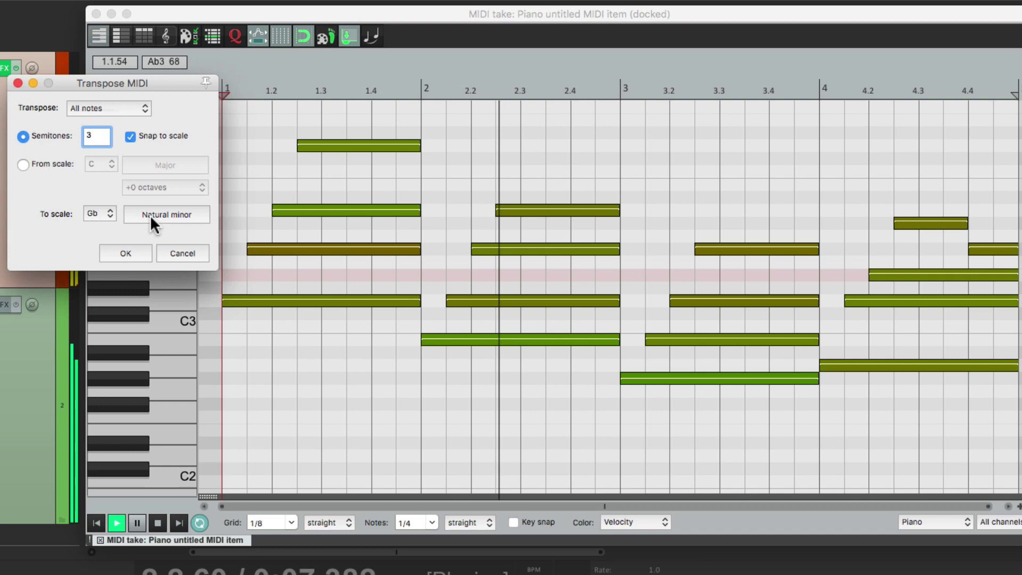
key("space")
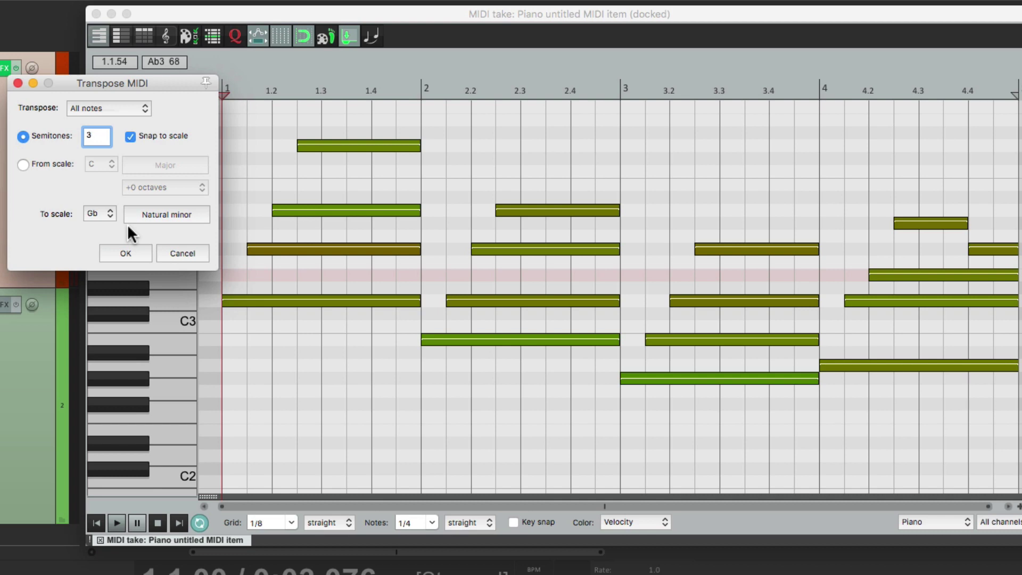
Step: Turn off Snap to scale, set Semitones to -5, and play the preview
left_click(131, 136)
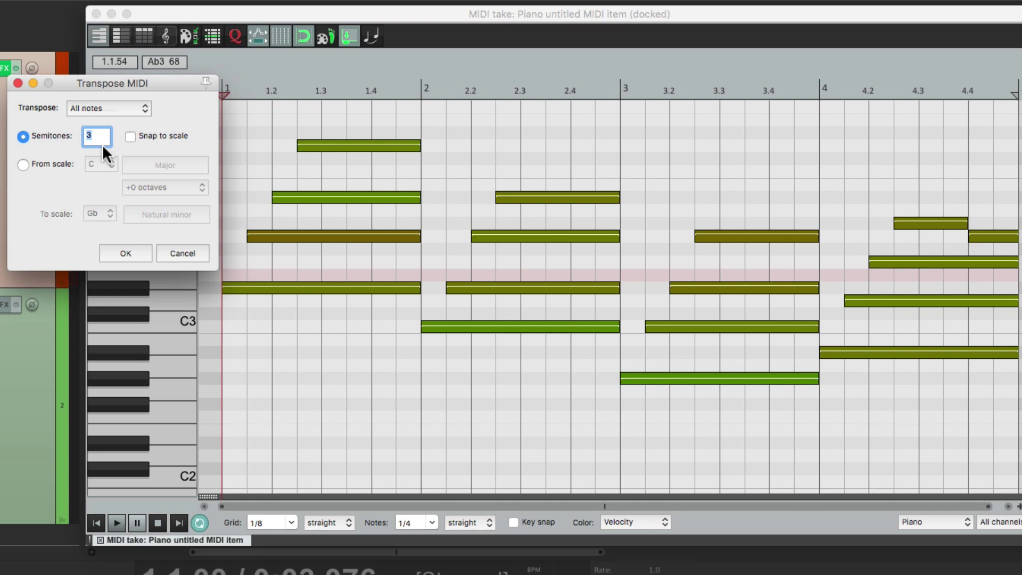
type("-5")
key("space")
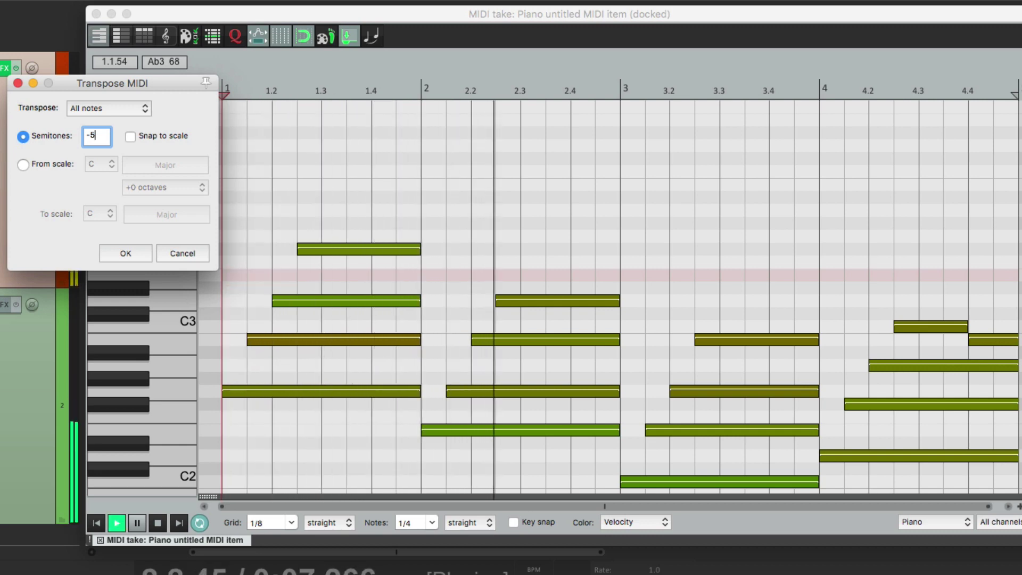
key("space")
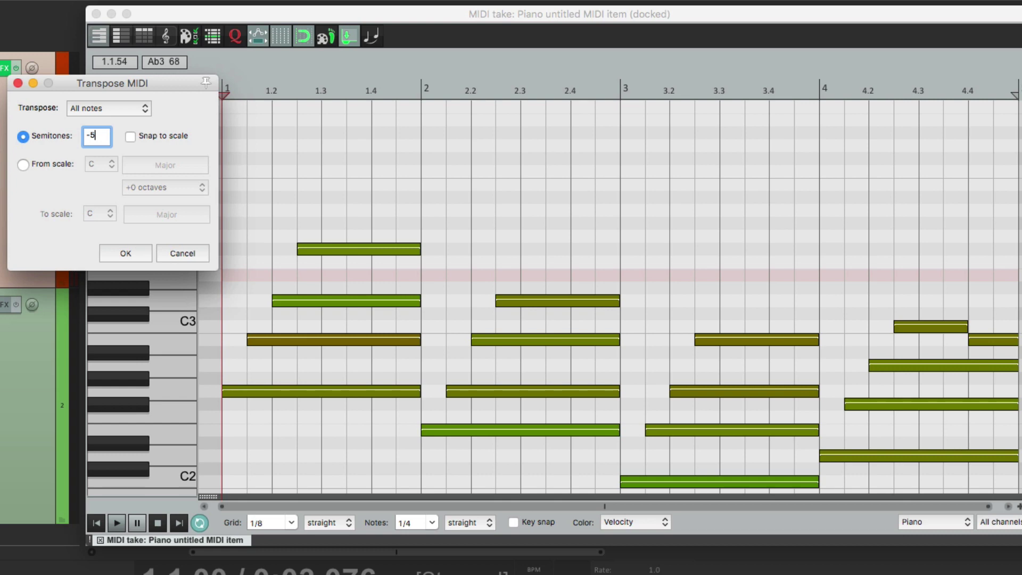
Step: Cancel the transpose preview, then select and delete all of the arpeggio's notes
left_click(17, 83)
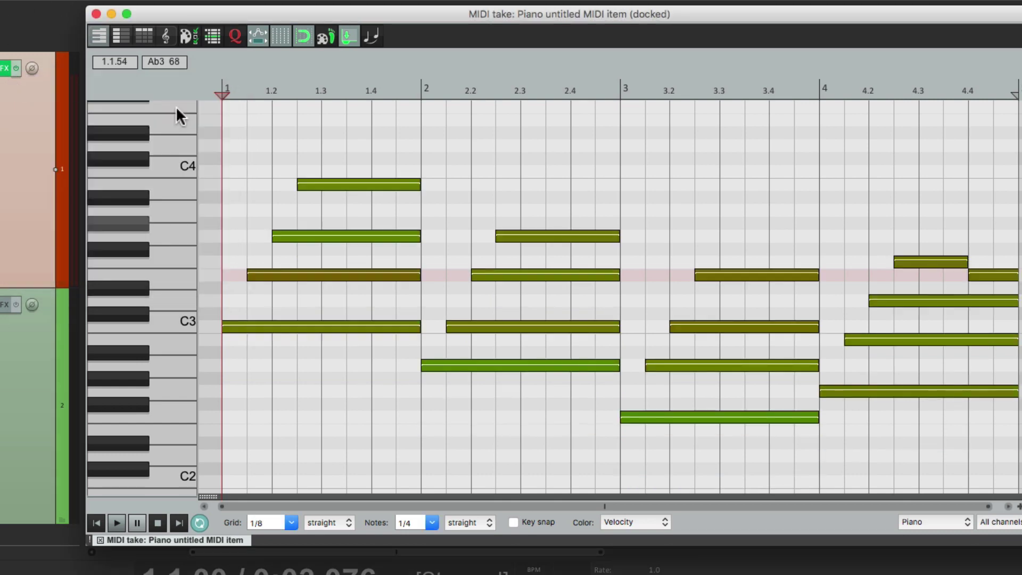
key("super+a")
key("Delete")
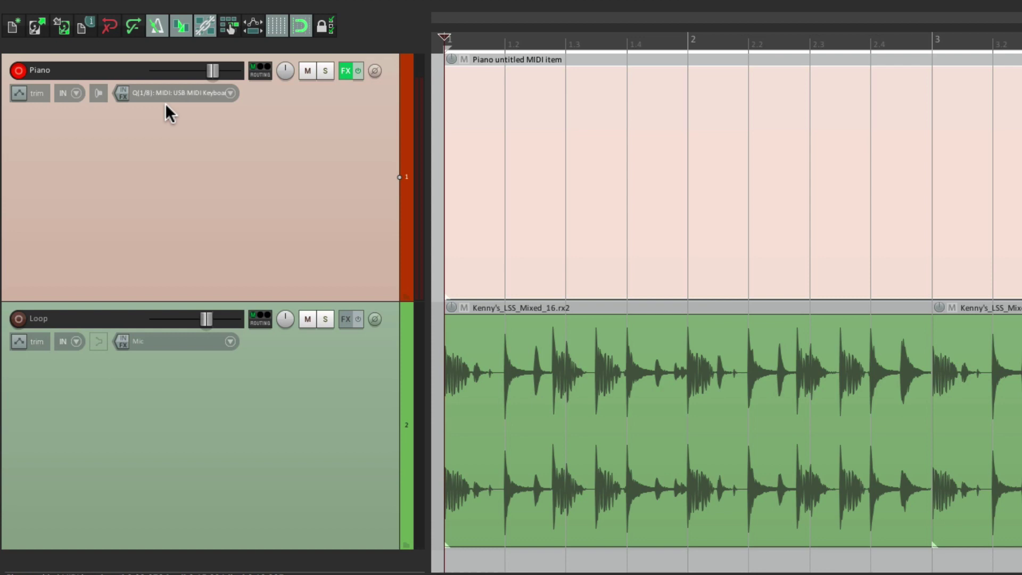
Step: Load VST: ReaControlMIDI (Cockos) into the Piano track's input FX chain
left_click(121, 93)
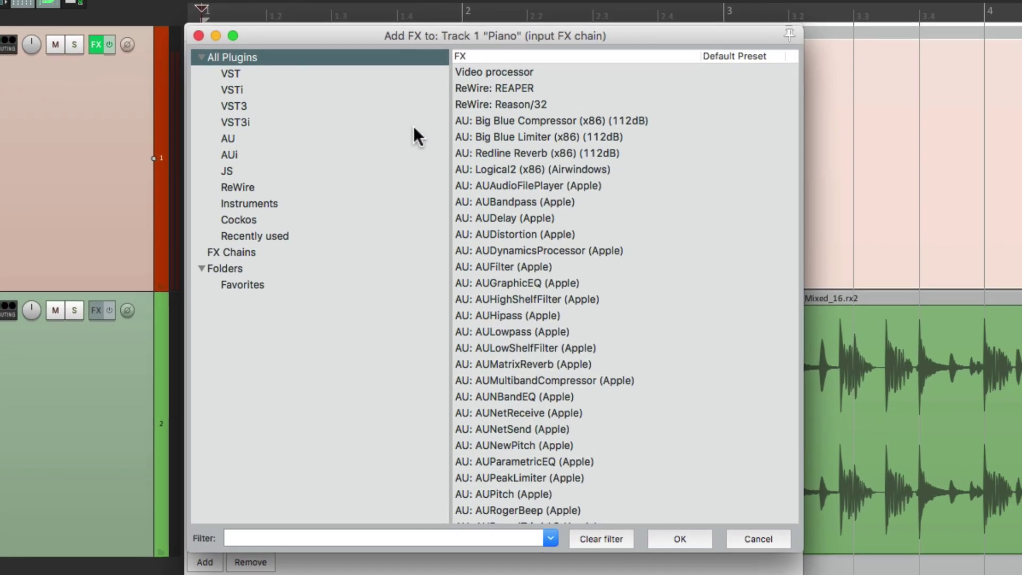
left_click(294, 222)
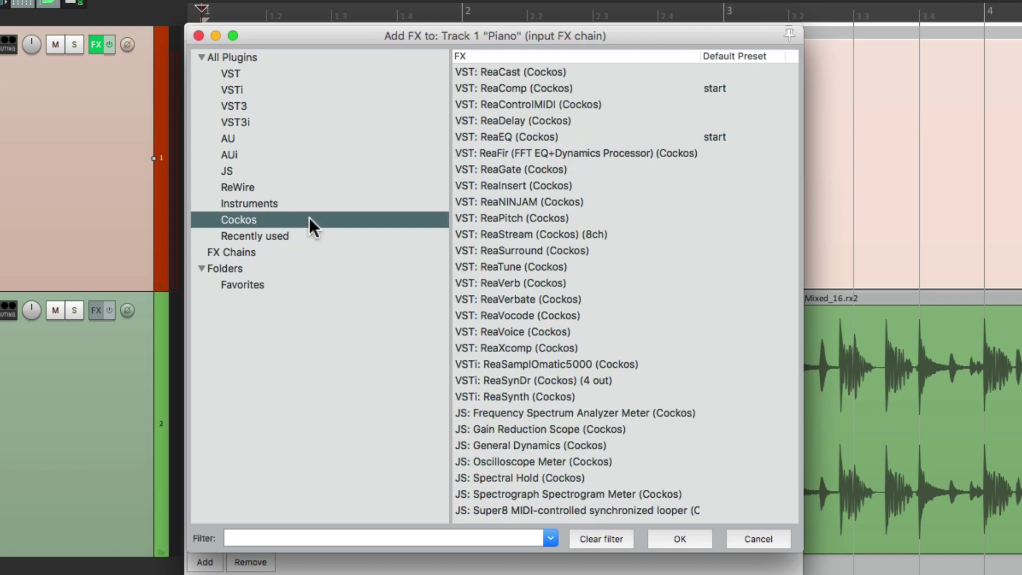
left_click(638, 107)
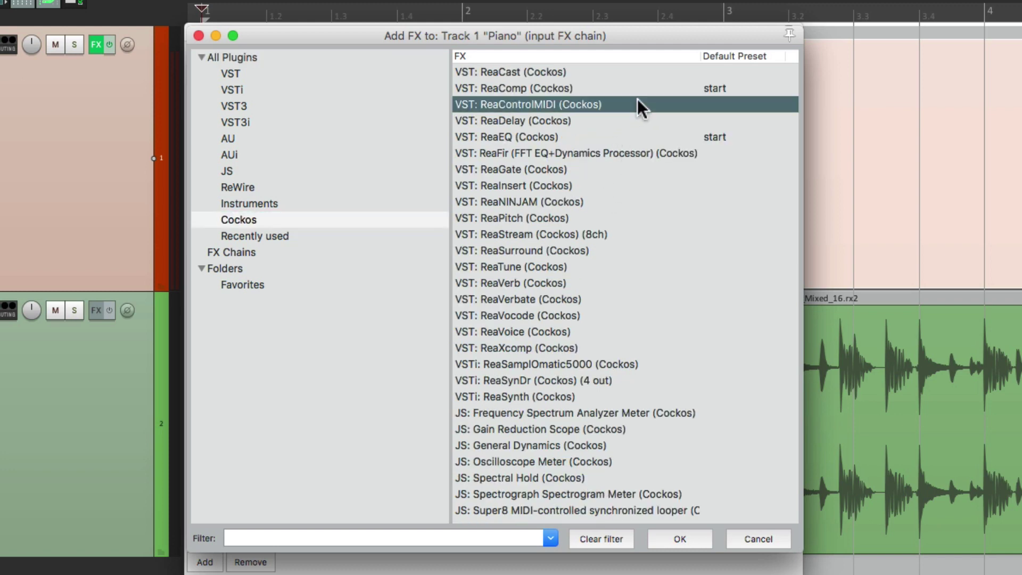
double_click(637, 99)
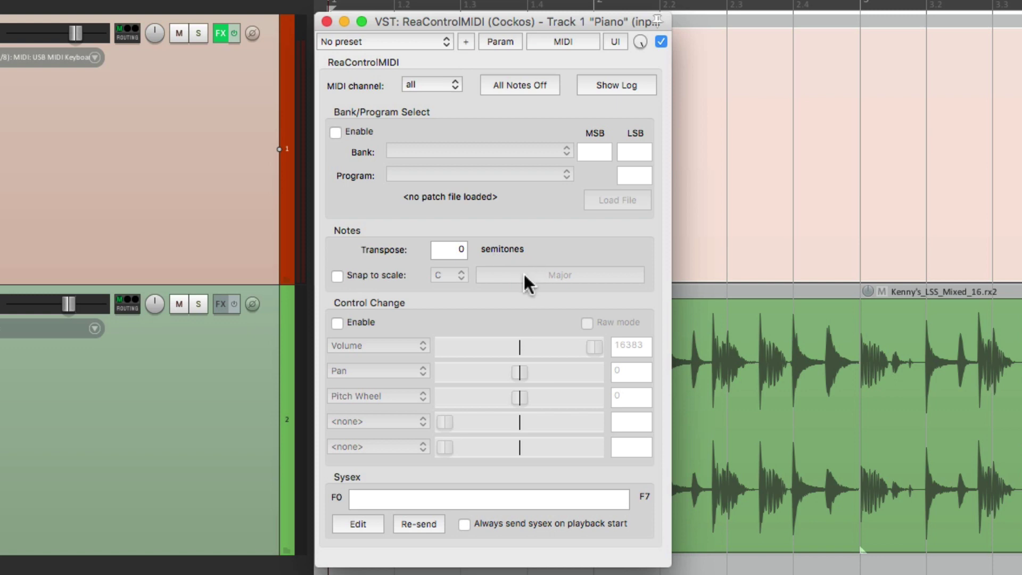
Step: Set ReaControlMIDI Transpose to 2 semitones, bypassing and re-enabling it twice to compare
double_click(453, 250)
type("1")
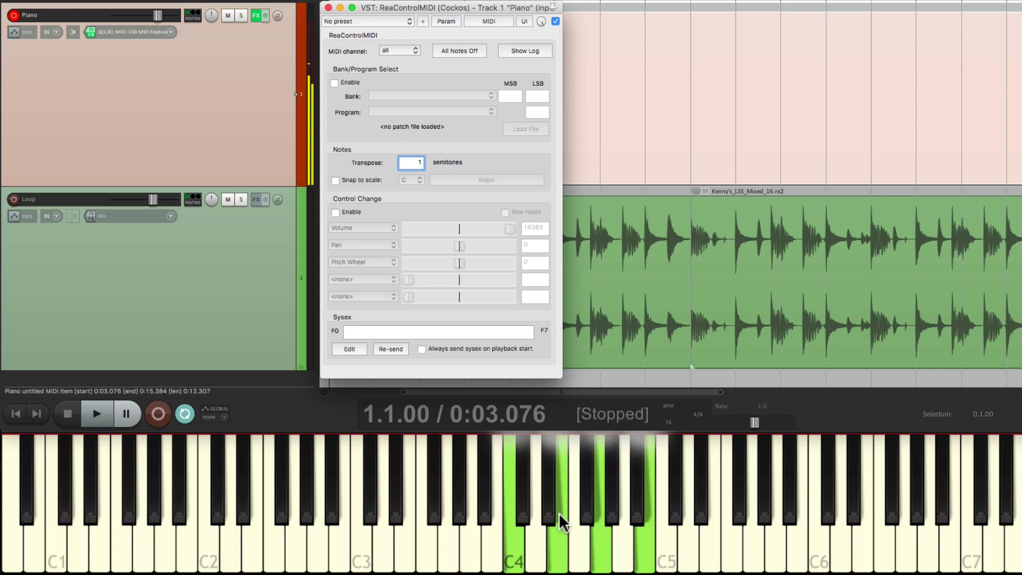
left_click(555, 20)
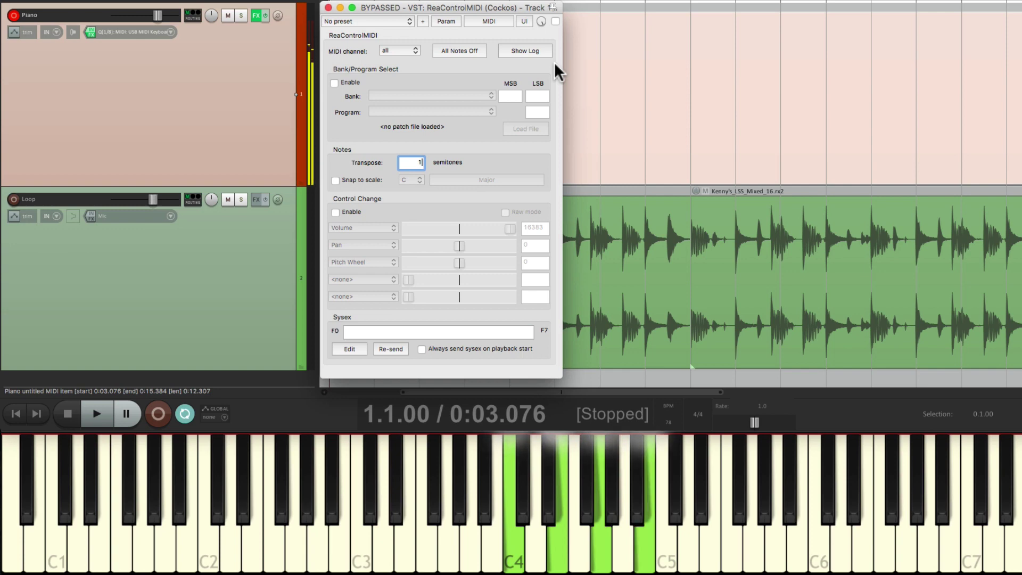
left_click(556, 21)
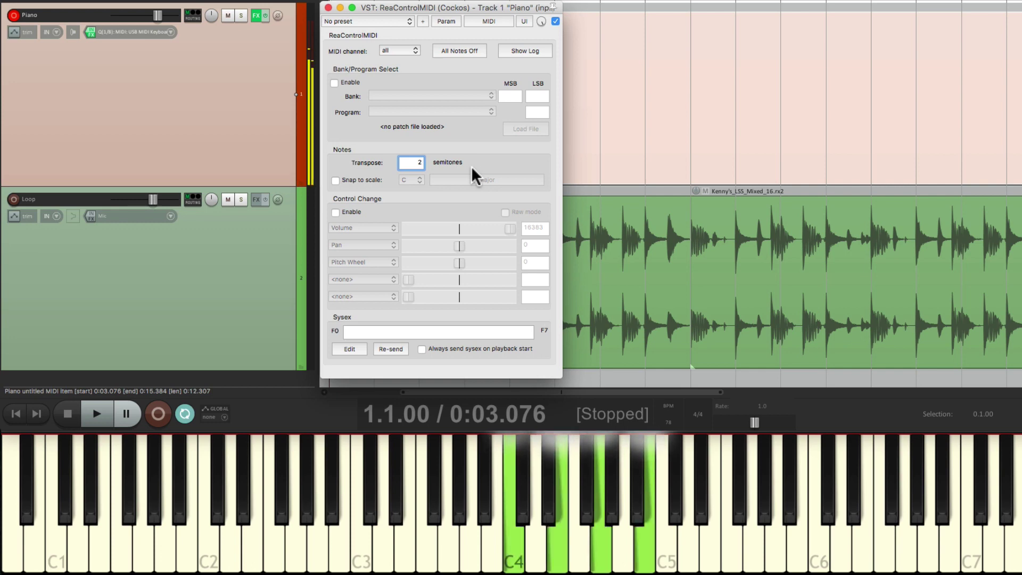
left_click(554, 20)
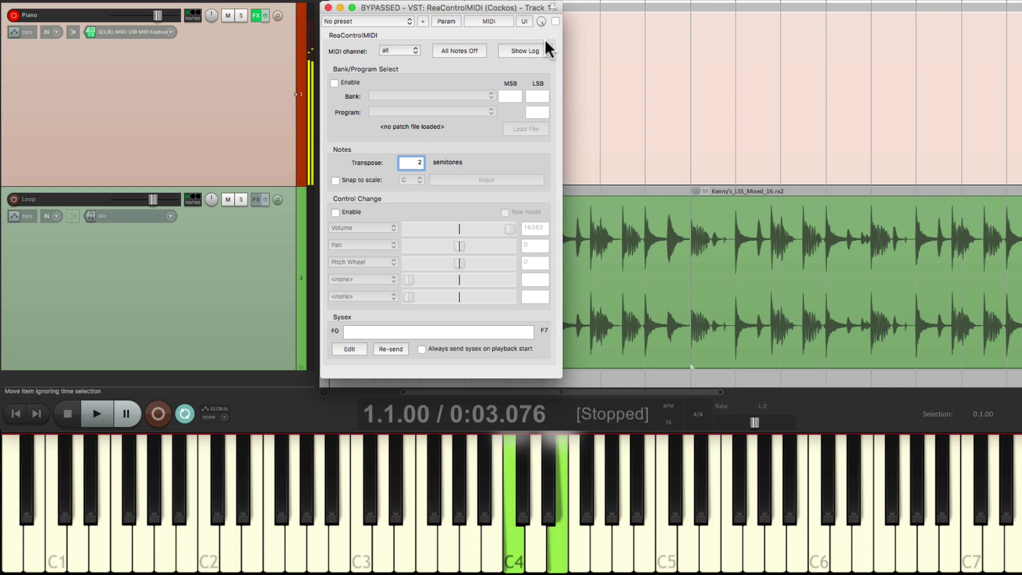
left_click(554, 20)
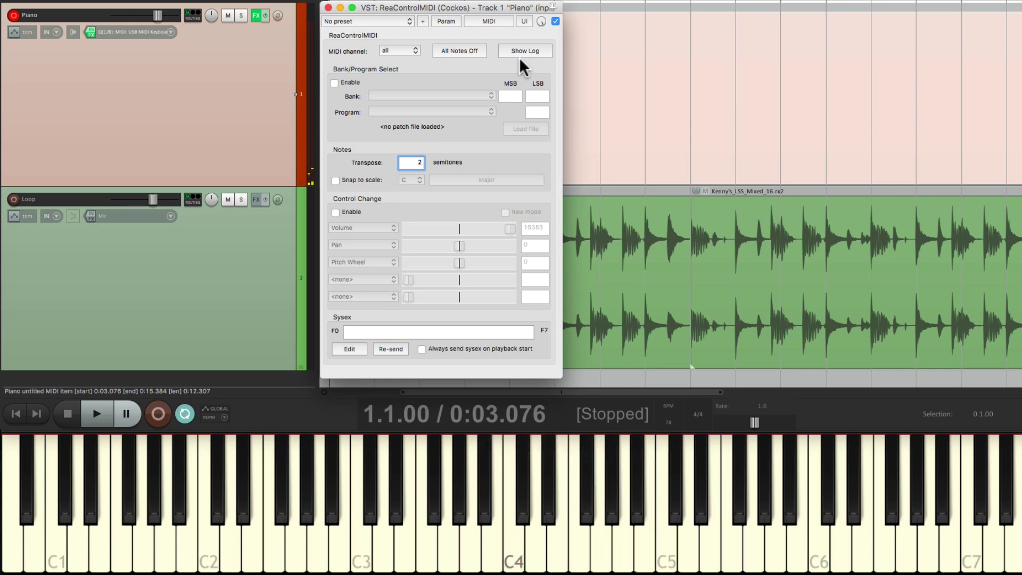
Step: Enable Snap to scale with Natural minor and root D, comparing against bypass
left_click(334, 180)
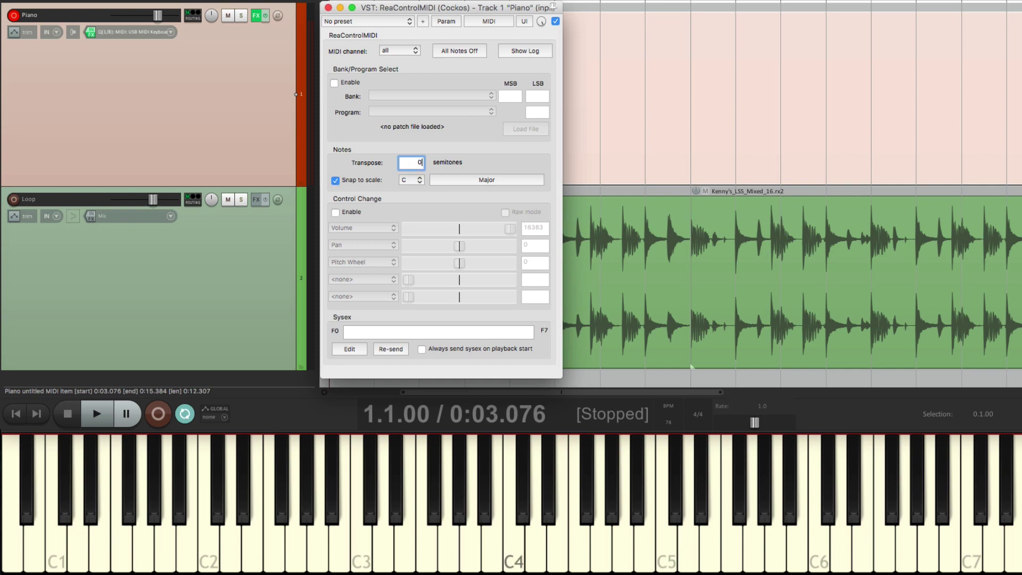
left_click(458, 179)
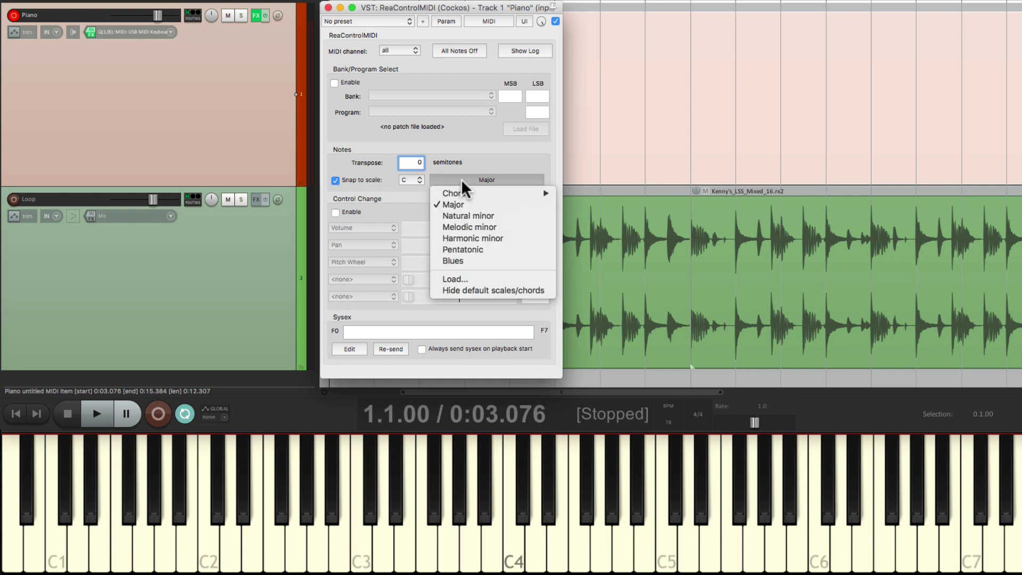
left_click(481, 213)
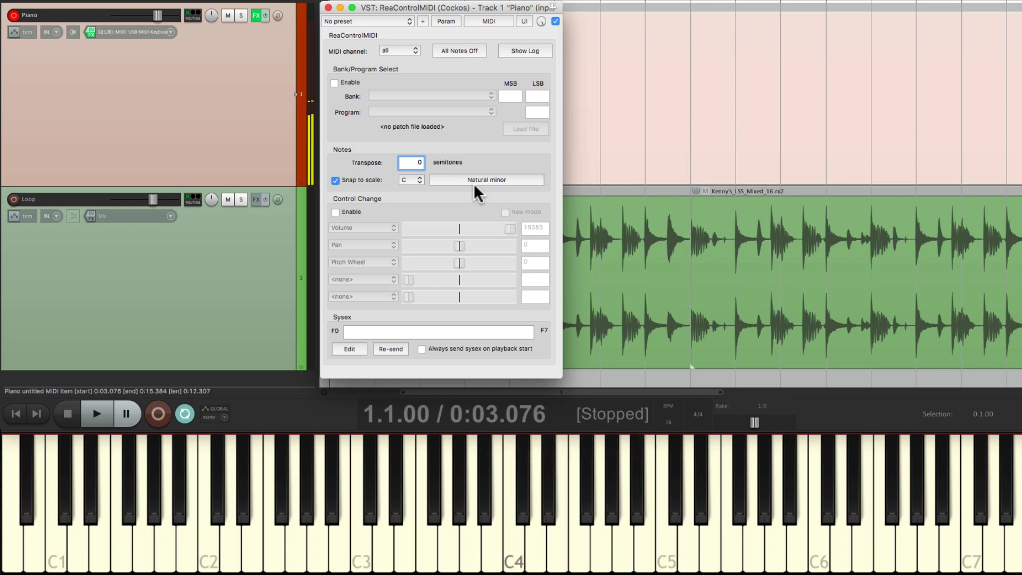
left_click(554, 22)
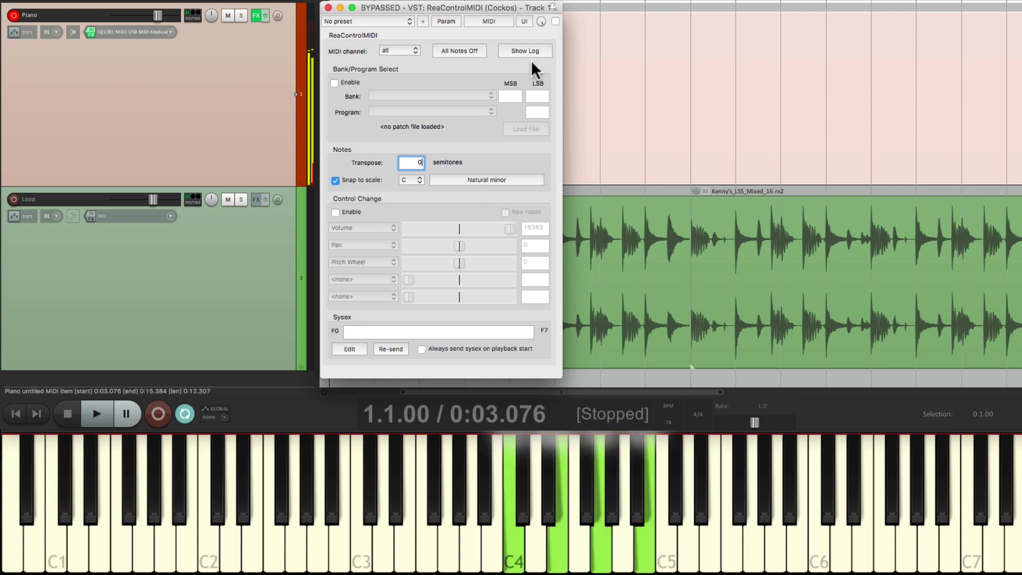
left_click(555, 21)
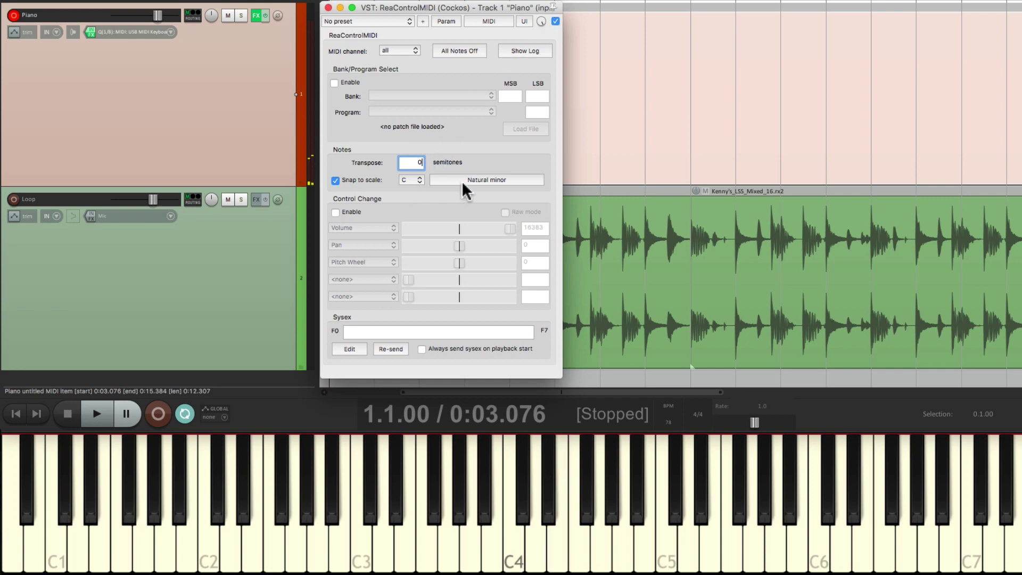
left_click(413, 179)
left_click(414, 163)
Step: Turn off scale snapping and set Transpose to -3 semitones, toggling bypass to compare
left_click(335, 181)
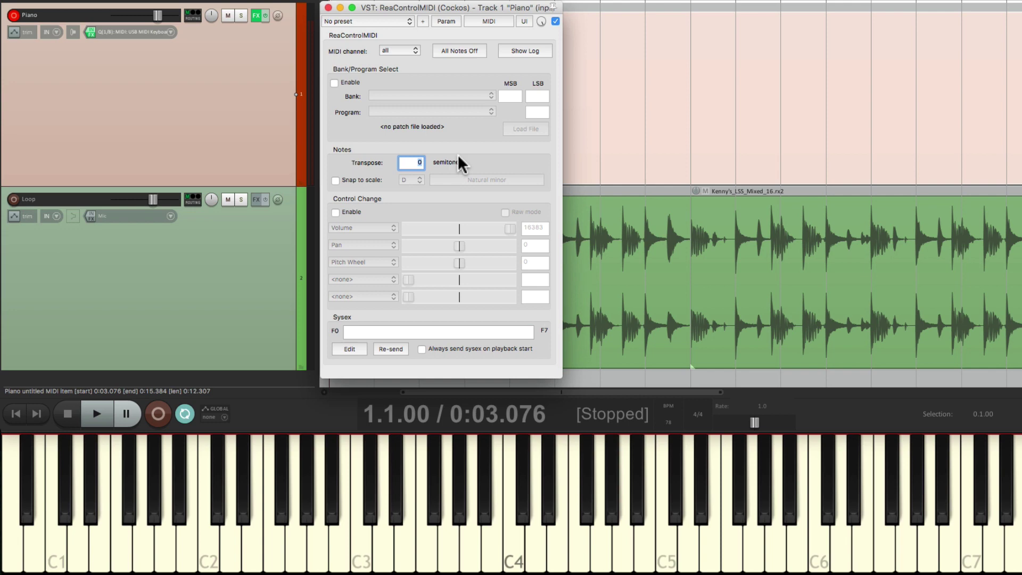
type("-3")
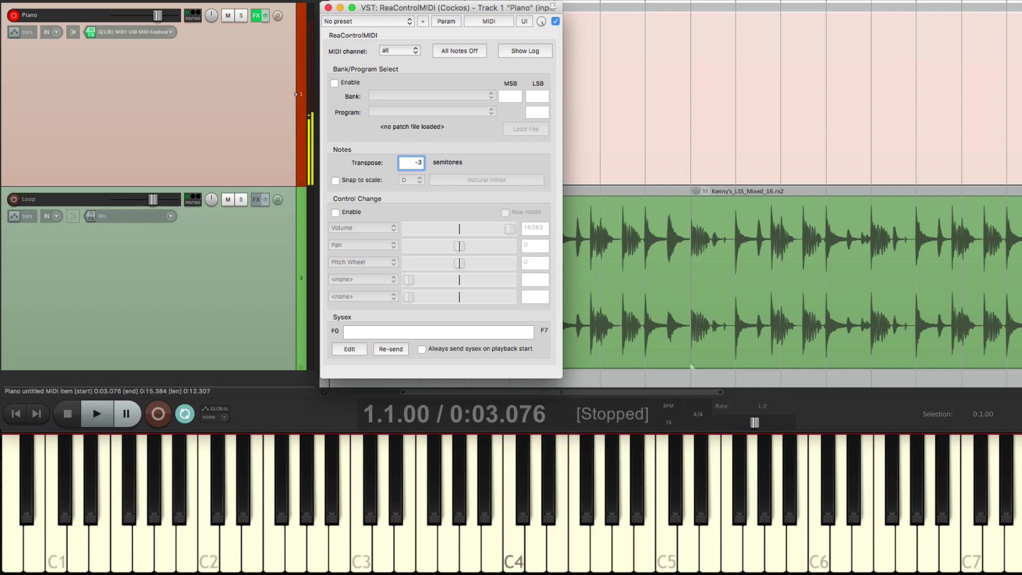
left_click(555, 21)
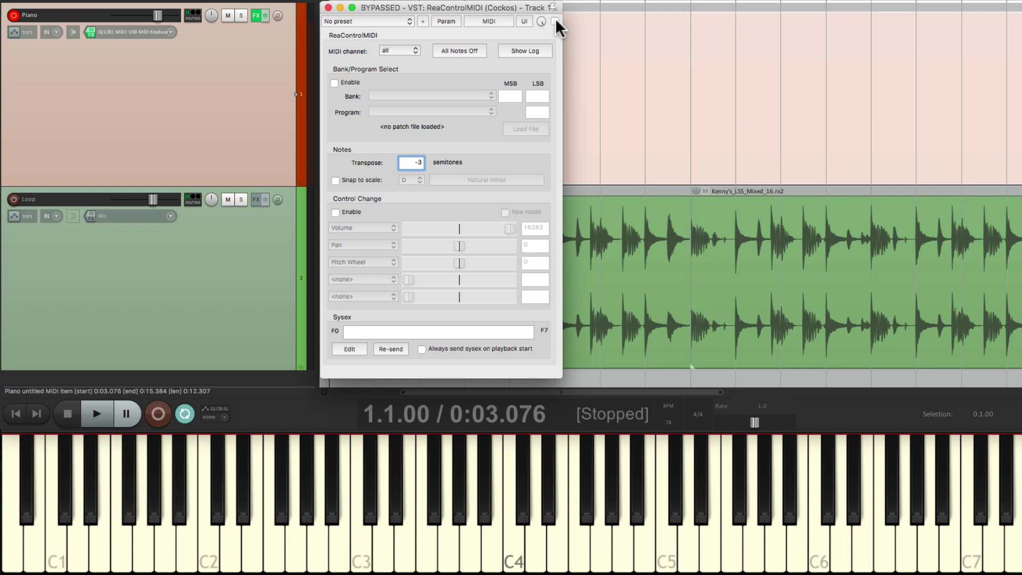
left_click(555, 20)
Step: Close ReaControlMIDI and record a new piano arpeggio with Ctrl+R, spanning bars 1 to 5
left_click(328, 8)
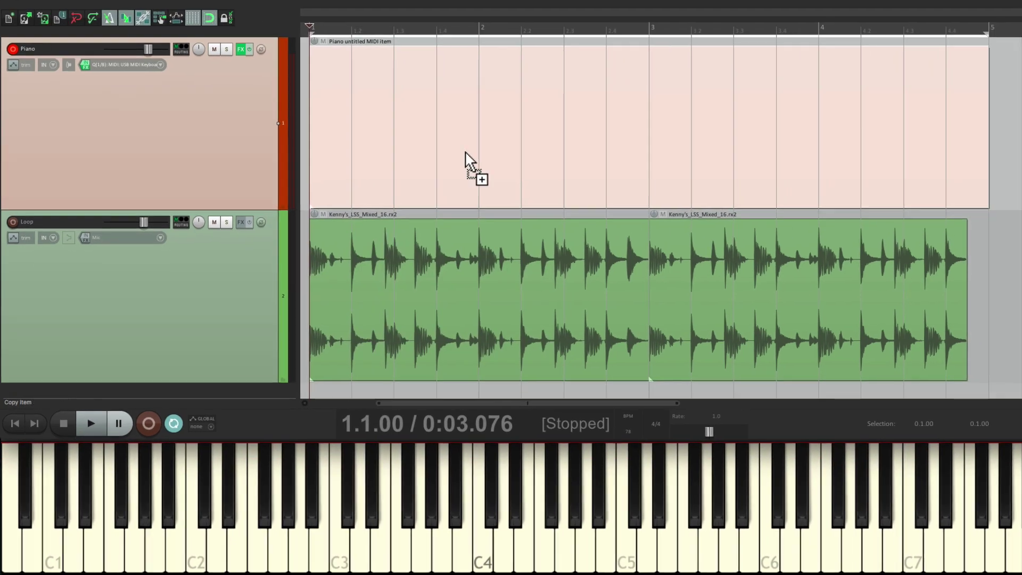
key("ctrl+r")
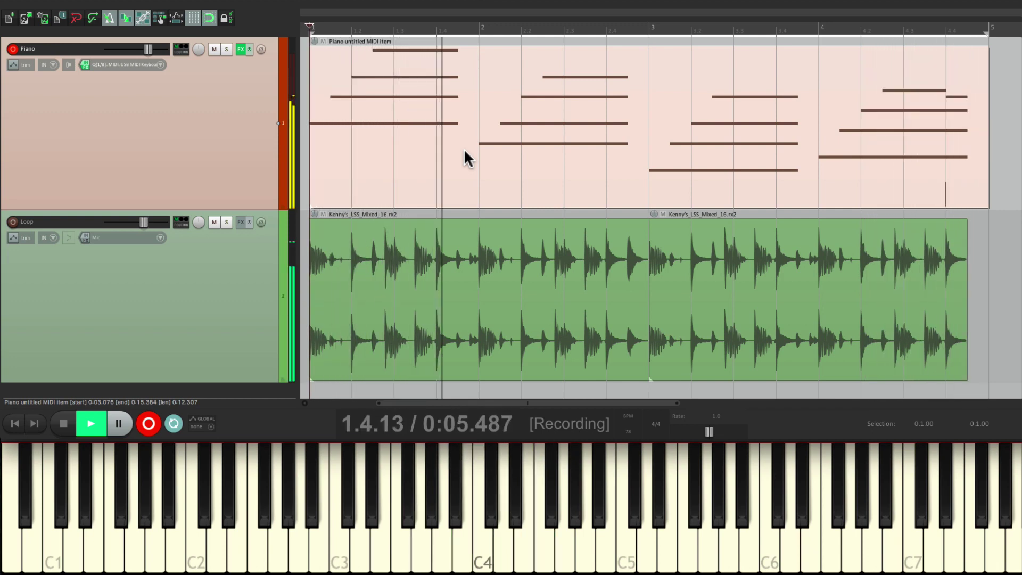
key("space")
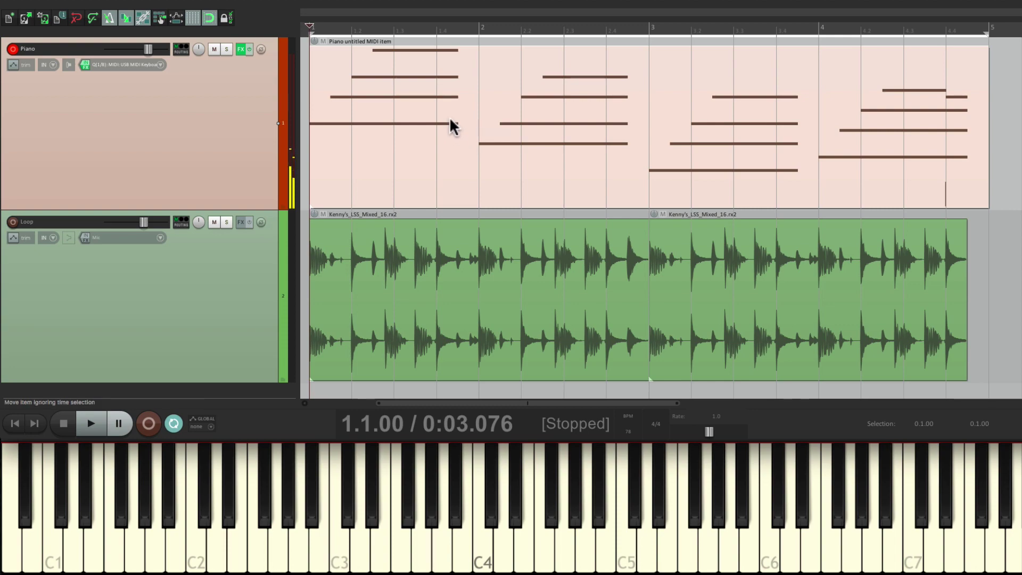
Step: Open the recorded MIDI item in the MIDI editor, audition it, and bring up Transpose MIDI
double_click(451, 126)
scroll(200, 470, "up", 3)
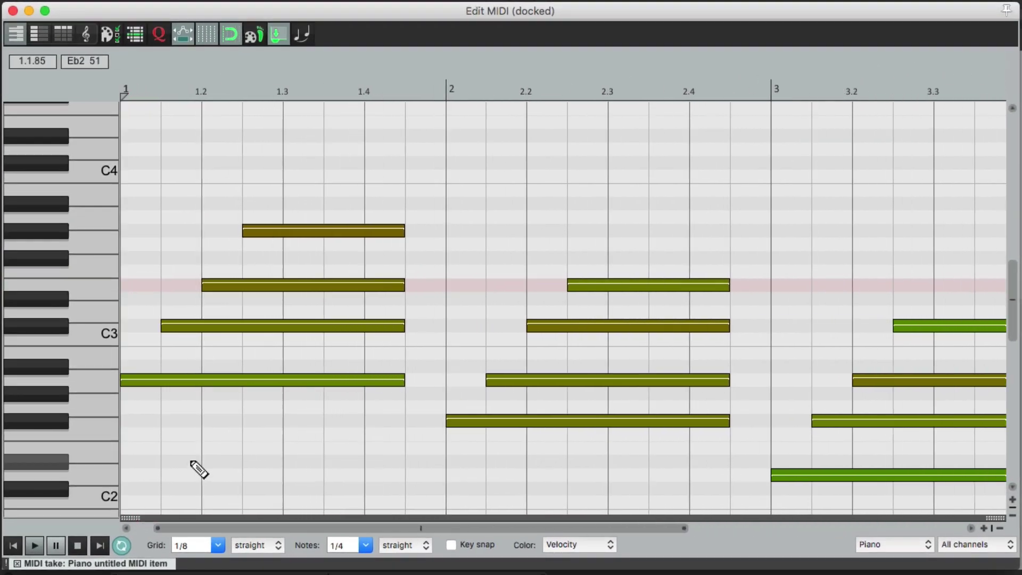
scroll(199, 469, "left", 1)
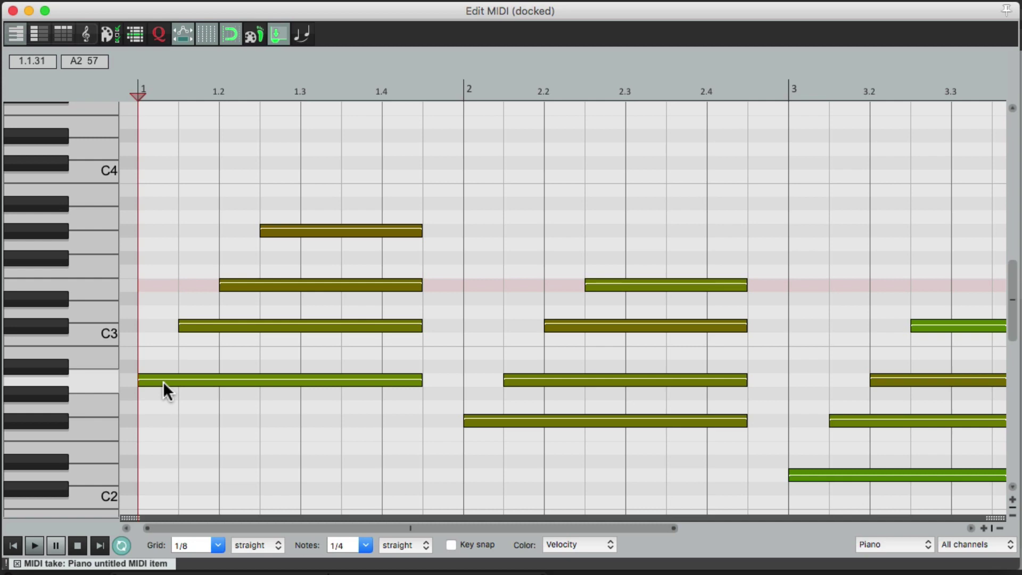
key("space")
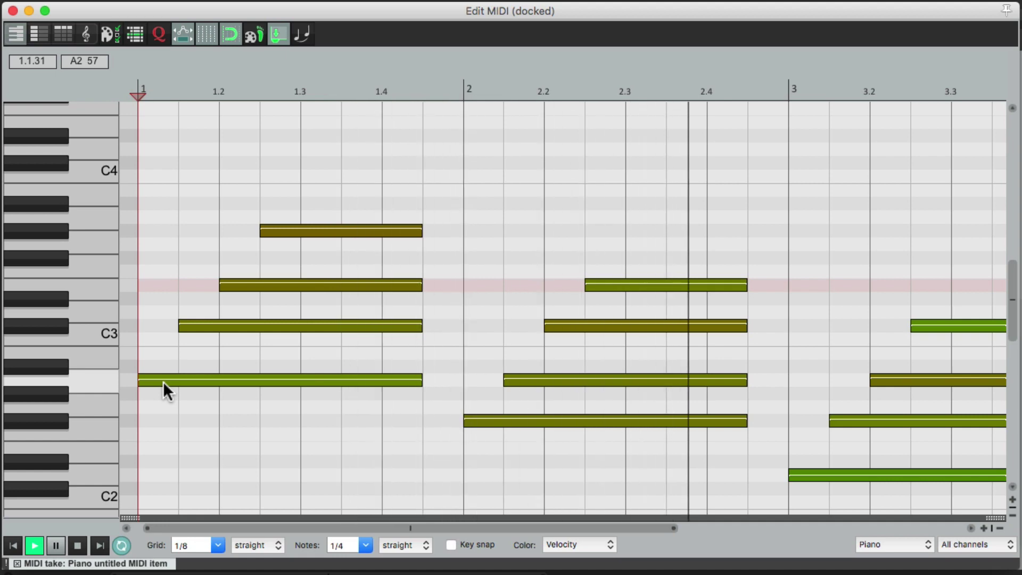
key("space")
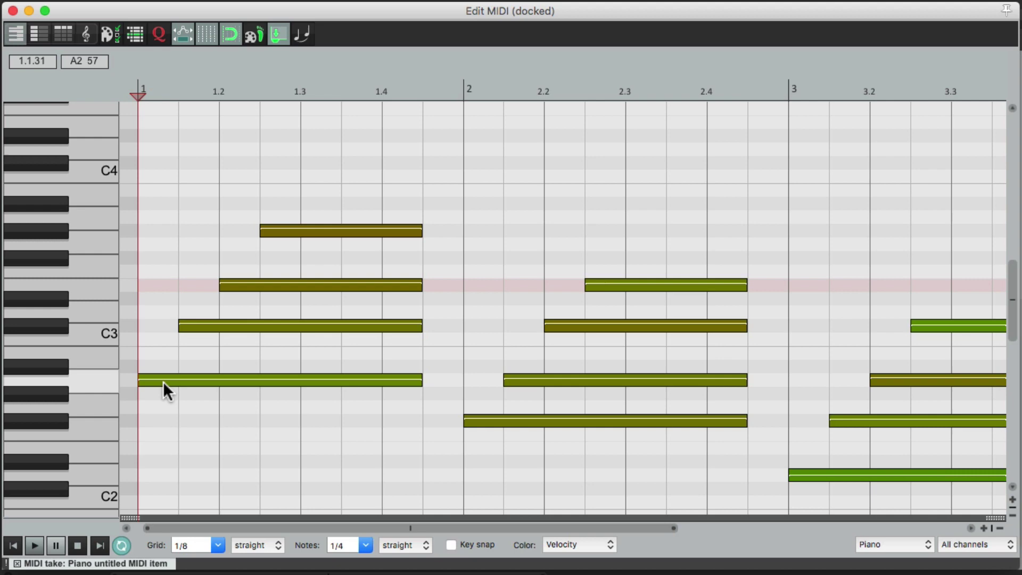
key("ctrl+t")
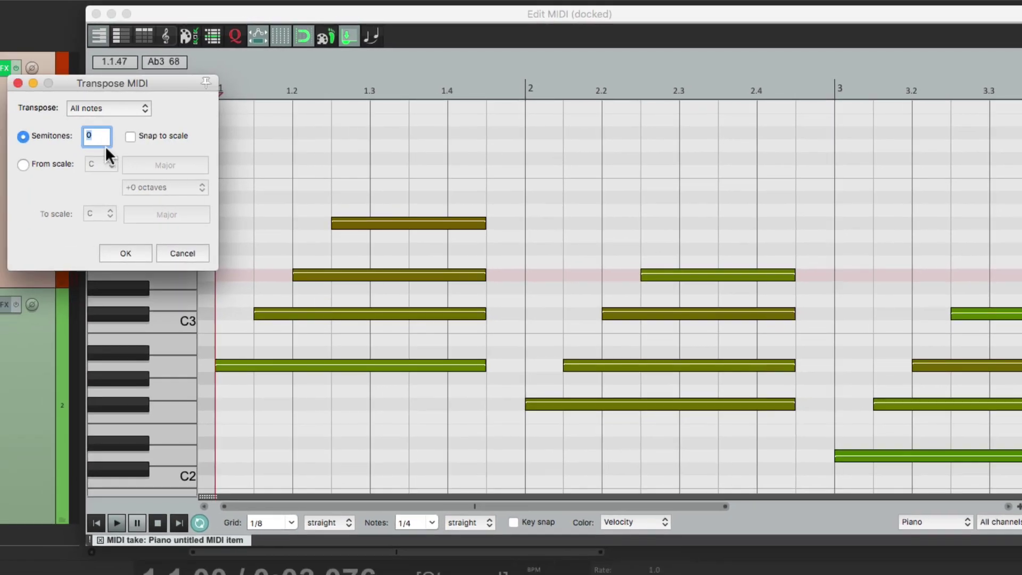
Step: Transpose all notes up 3 semitones so the arpeggio starts on C3, then play it back
type("3")
key("Return")
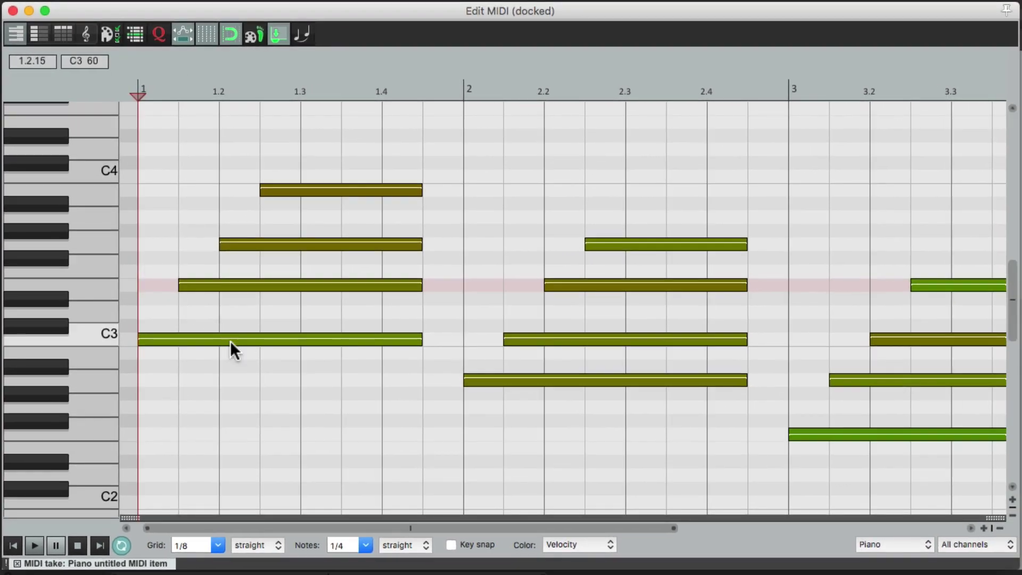
key("space")
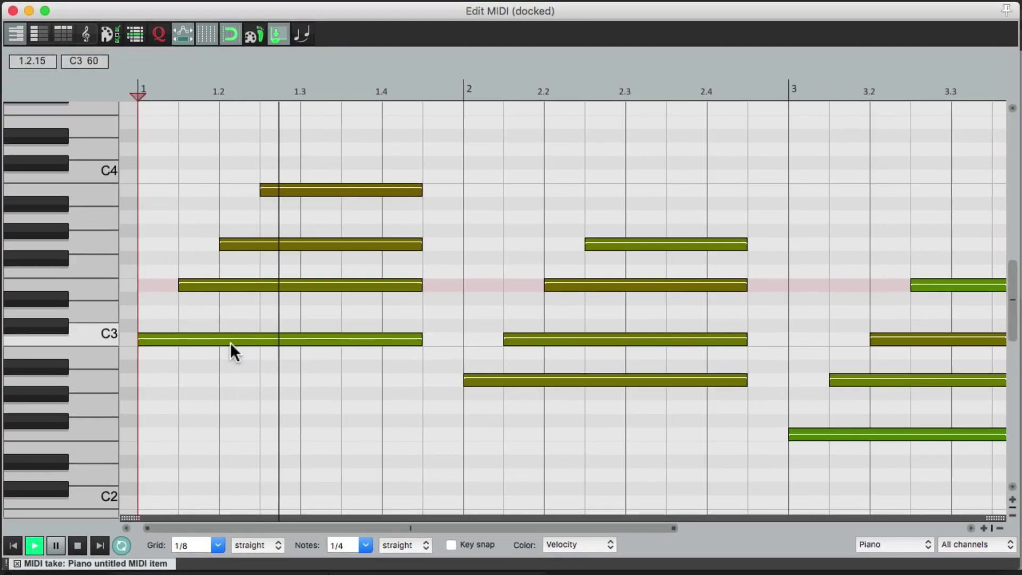
key("space")
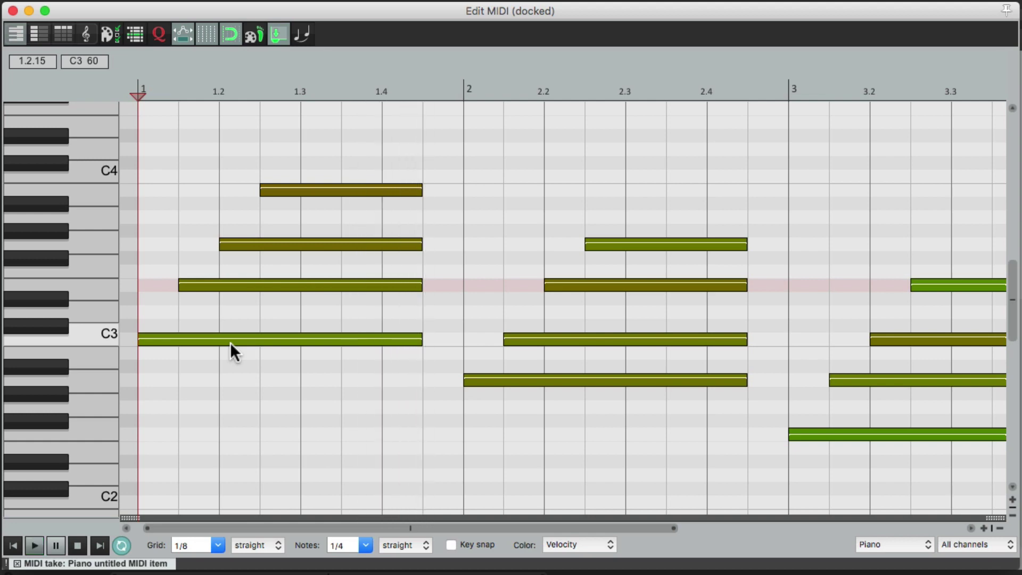